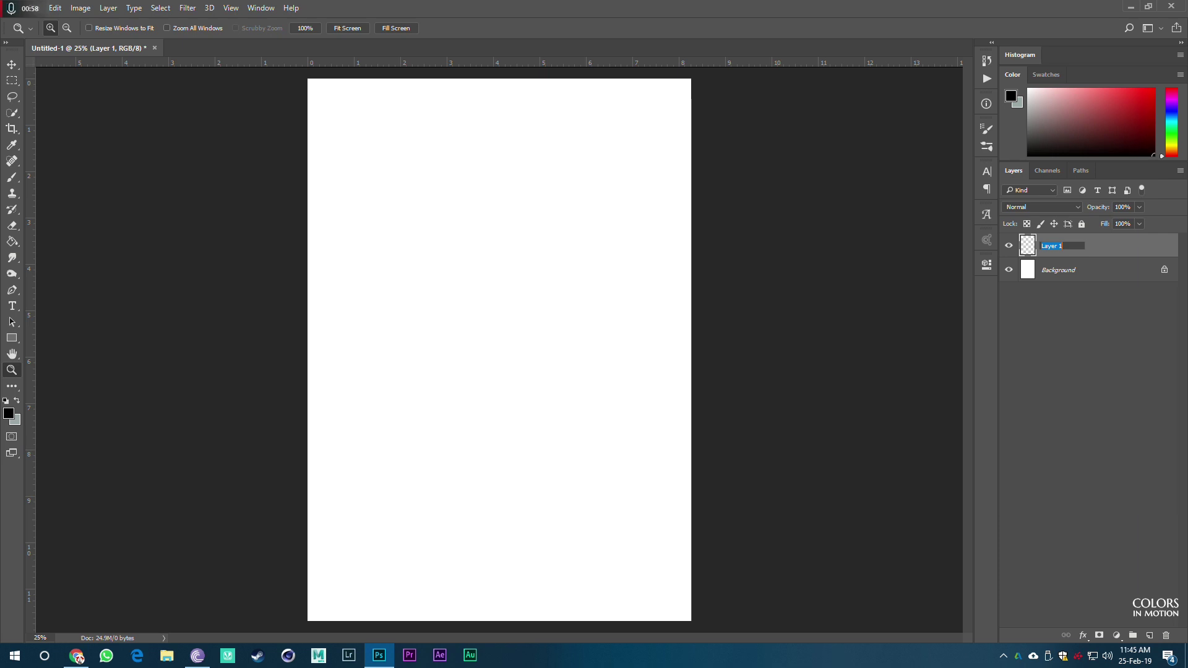
Step: Name the new layer BG and fill it with a muted teal foreground color
{"action": "type", "text": "BG"}
{"action": "key", "text": "Return"}
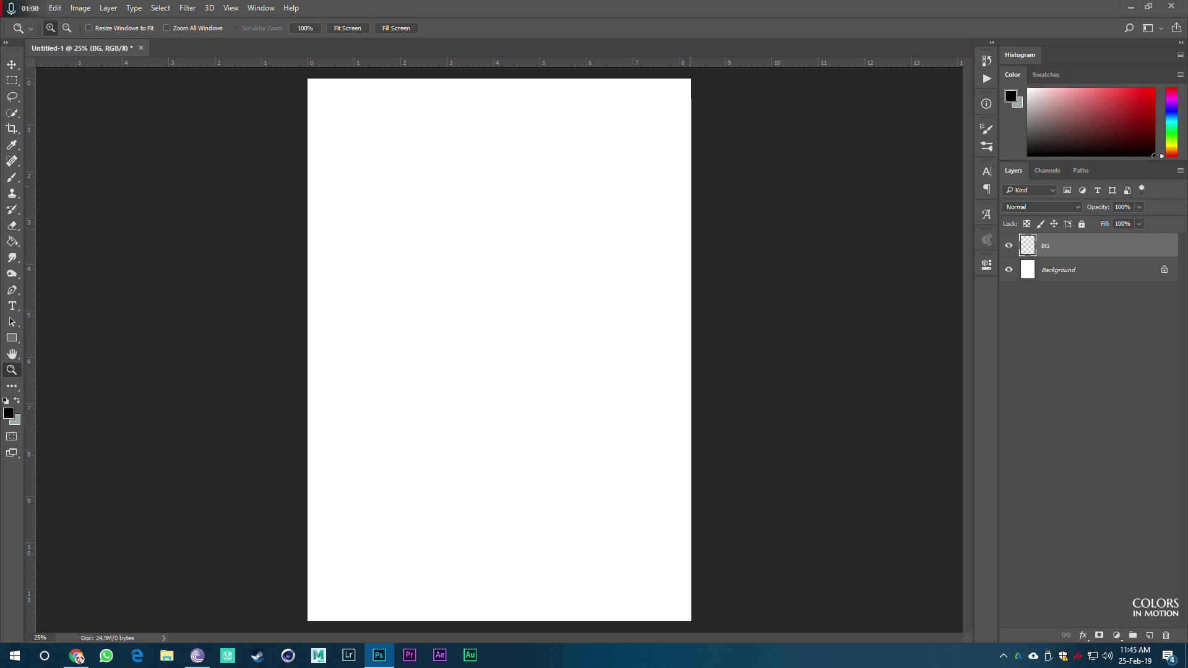
{"action": "left_click", "coordinate": [11, 242]}
{"action": "left_click", "coordinate": [9, 414]}
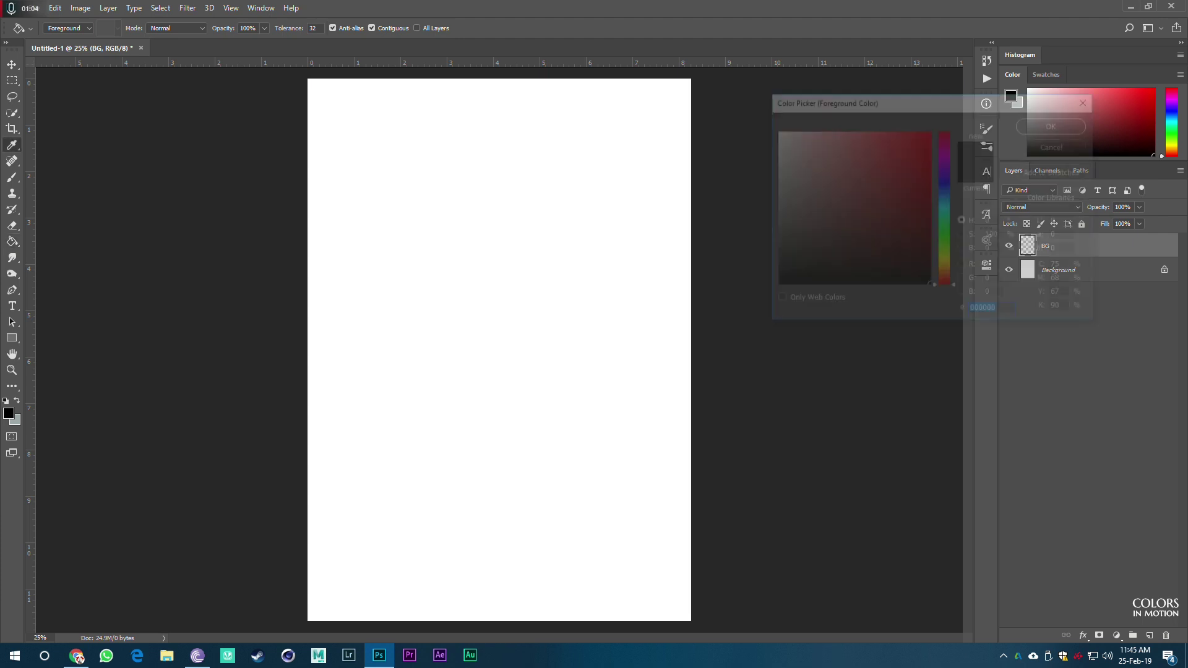
{"action": "type", "text": "51994f"}
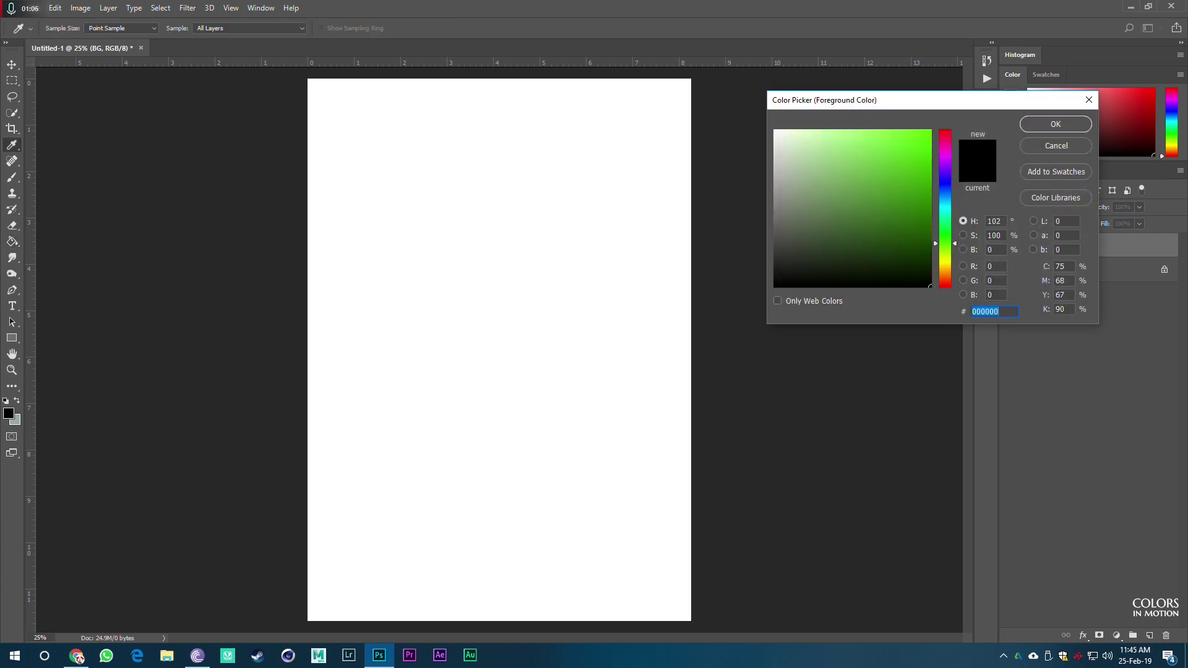
{"action": "type", "text": "639c61"}
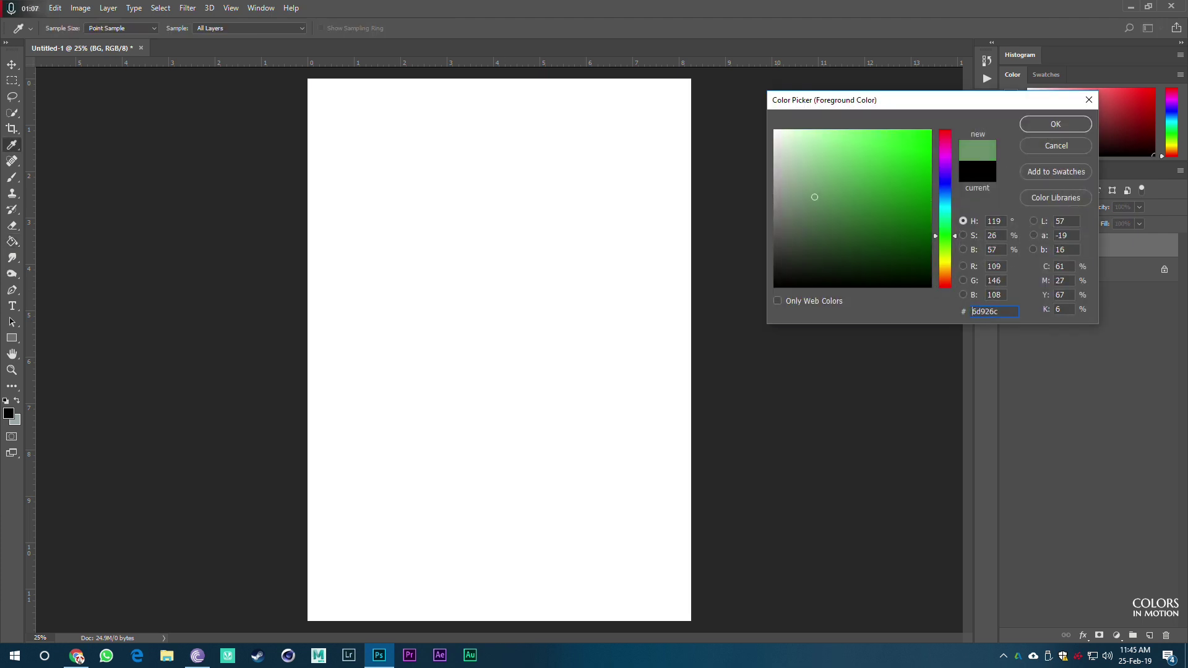
{"action": "type", "text": "60945f"}
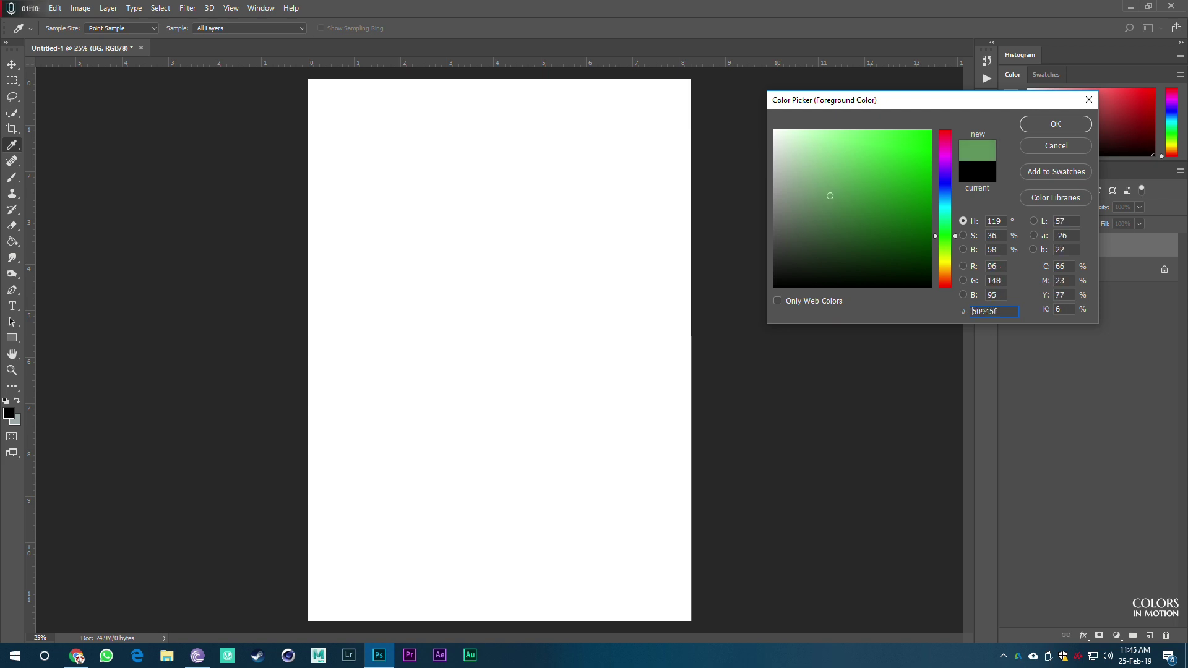
{"action": "left_click_drag", "start_coordinate": [829, 196], "coordinate": [836, 193]}
{"action": "left_click_drag", "start_coordinate": [946, 236], "coordinate": [946, 209]}
{"action": "mouse_move", "coordinate": [842, 213]}
{"action": "left_mouse_down"}
{"action": "mouse_move", "coordinate": [824, 208]}
{"action": "mouse_move", "coordinate": [838, 208]}
{"action": "left_mouse_up"}
{"action": "left_click", "coordinate": [1055, 124]}
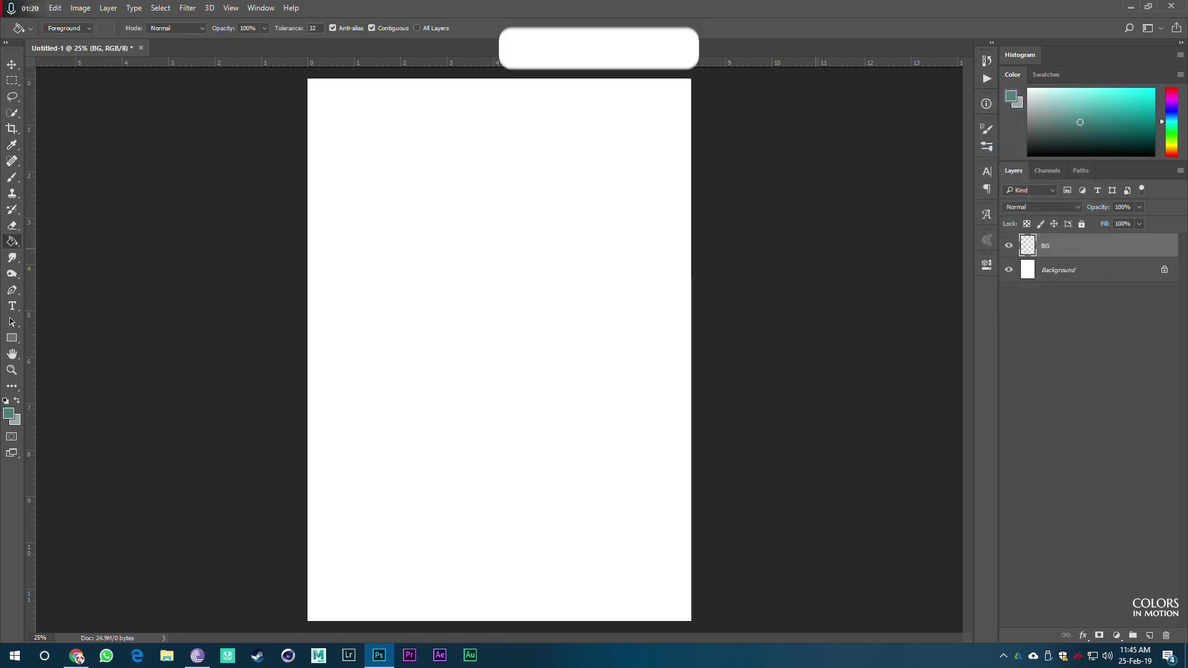
{"action": "left_click", "coordinate": [398, 267]}
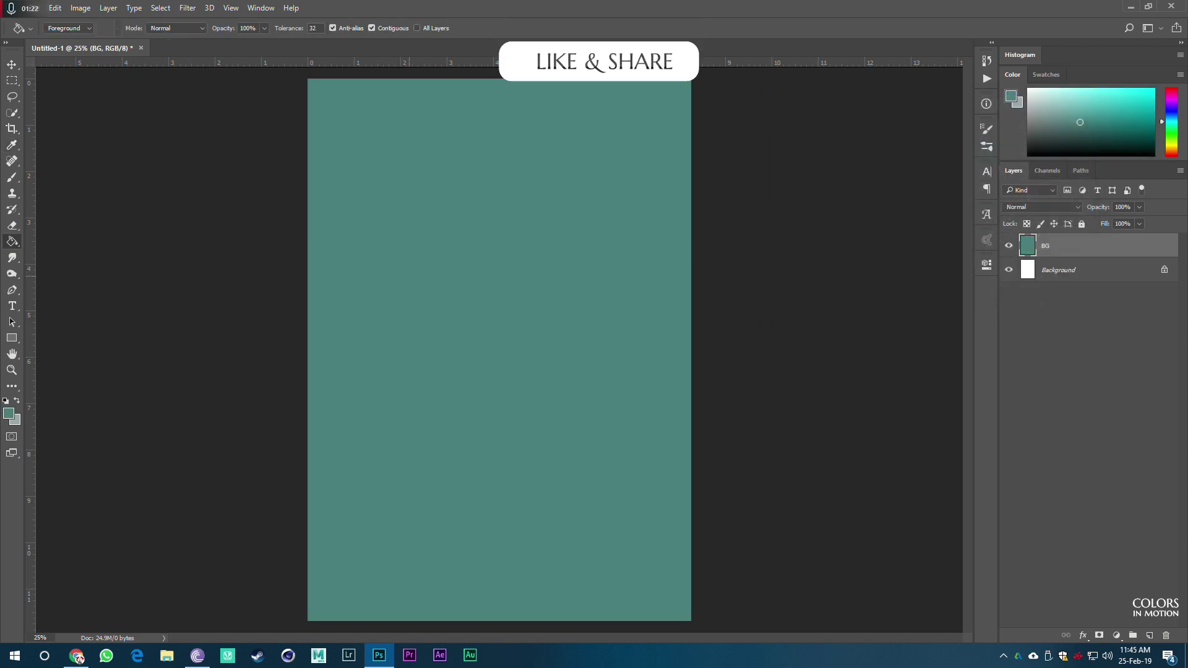
Step: Add a white capital letter C as a text layer in the Game of Thrones font on the canvas
{"action": "key", "text": "v"}
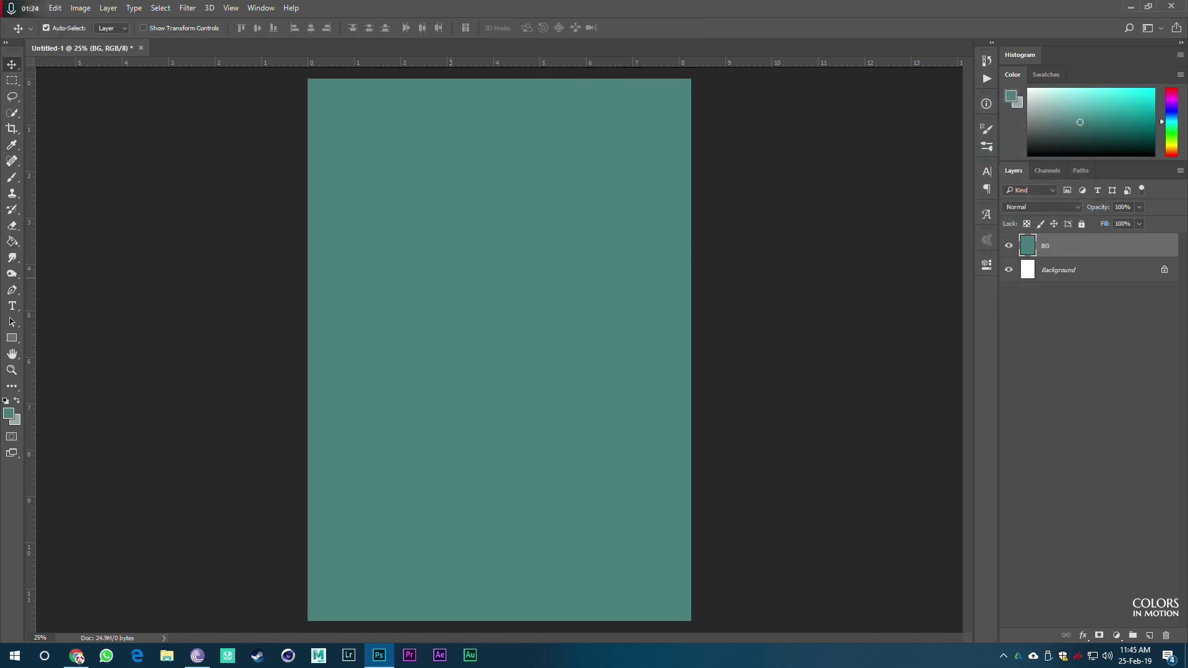
{"action": "key", "text": "t"}
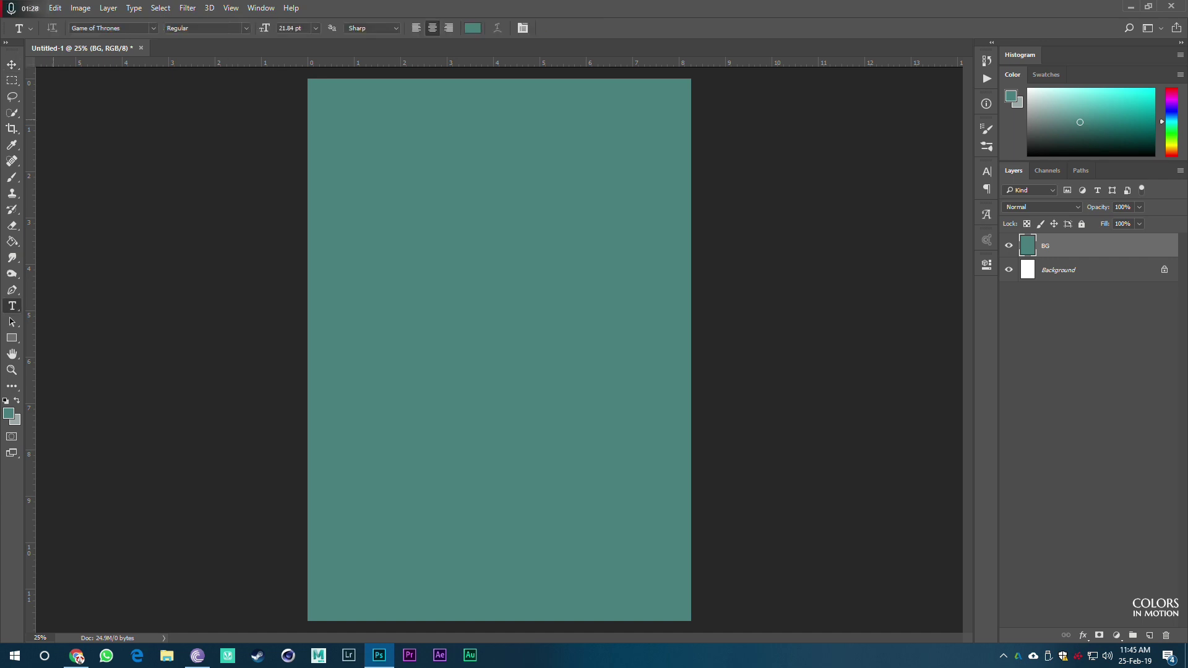
{"action": "left_click", "coordinate": [449, 260]}
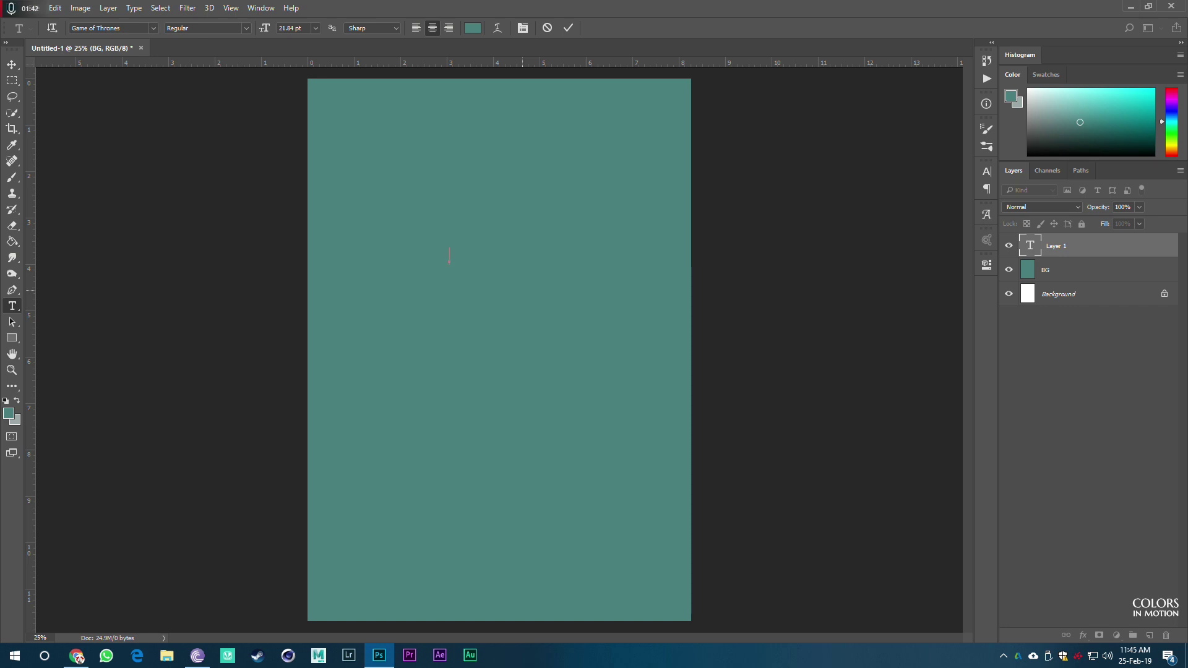
{"action": "key", "text": "ctrl+a"}
{"action": "left_click", "coordinate": [473, 28]}
{"action": "left_click", "coordinate": [774, 130]}
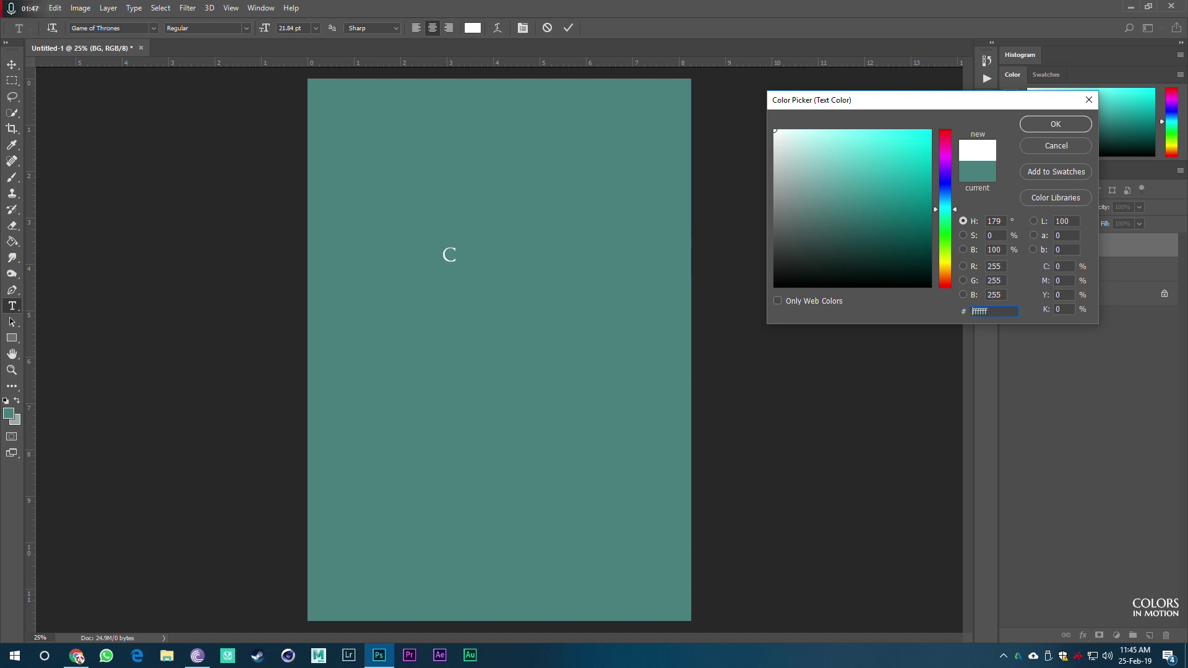
{"action": "key", "text": "Return"}
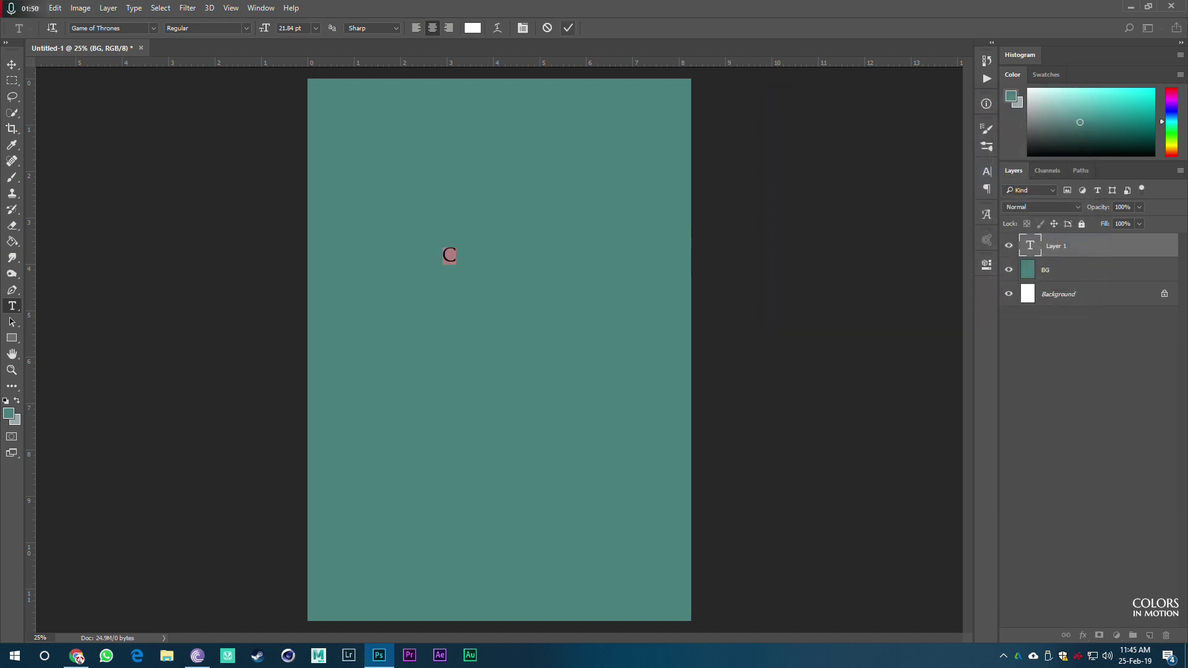
{"action": "key", "text": "ctrl+Return"}
Step: Scale up the letter C to more than half the canvas width and move it to the canvas center
{"action": "key", "text": "ctrl+t"}
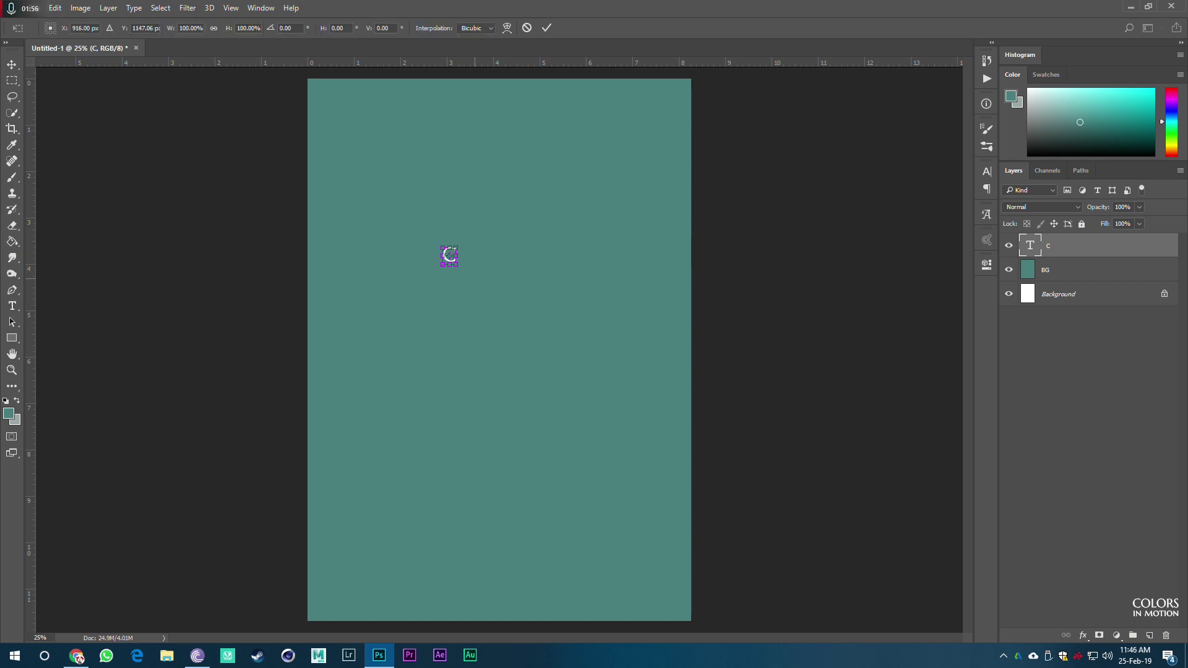
{"action": "left_click_drag", "start_coordinate": [457, 265], "coordinate": [642, 312]}
{"action": "key", "text": "v"}
{"action": "key", "text": "Return"}
{"action": "left_click_drag", "start_coordinate": [492, 309], "coordinate": [543, 422]}
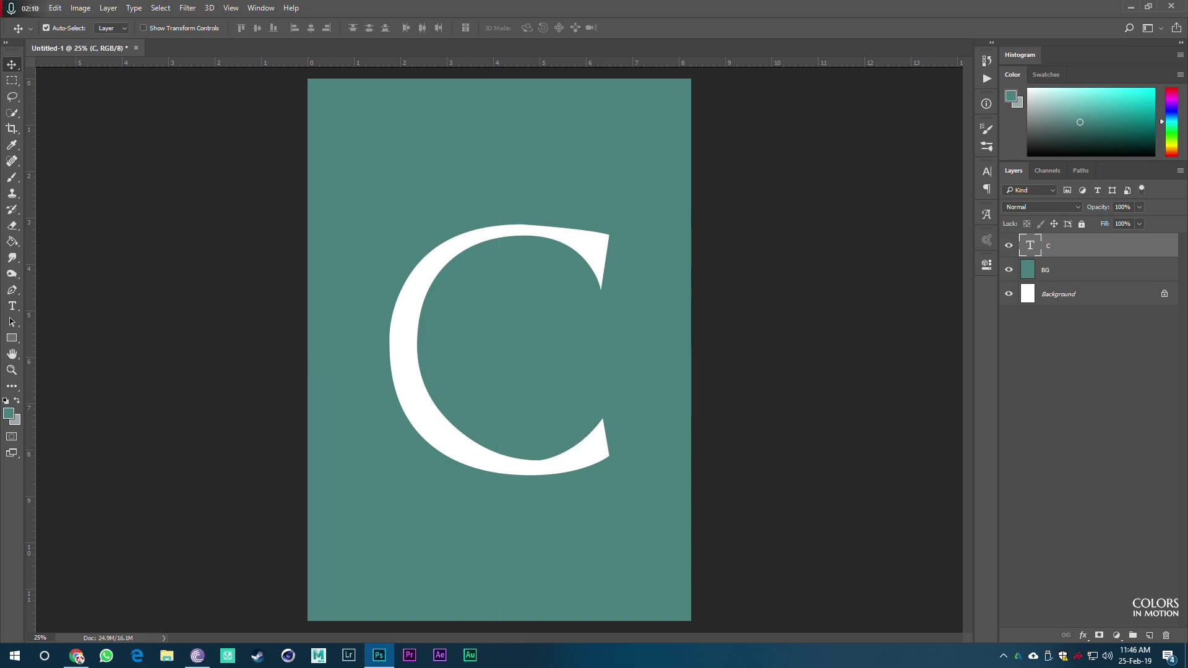
Step: Duplicate the BG layer, name the copy FG, and place it above the C text layer
{"action": "left_click", "coordinate": [1073, 268]}
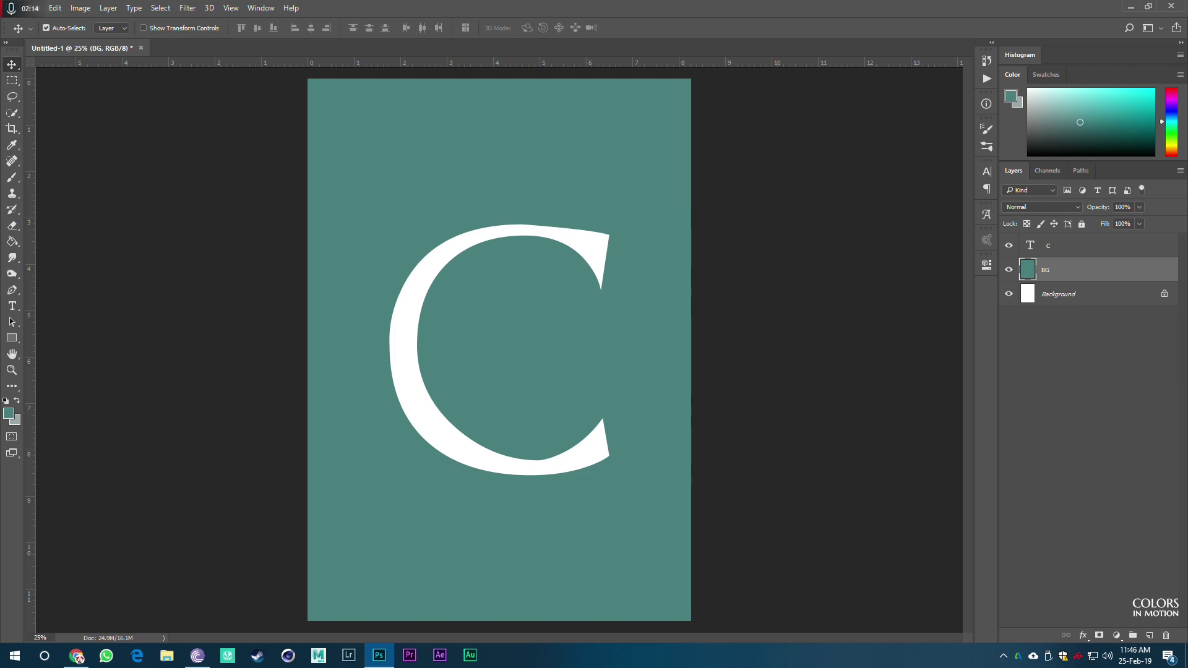
{"action": "key", "text": "ctrl"}
{"action": "key", "text": "ctrl+j"}
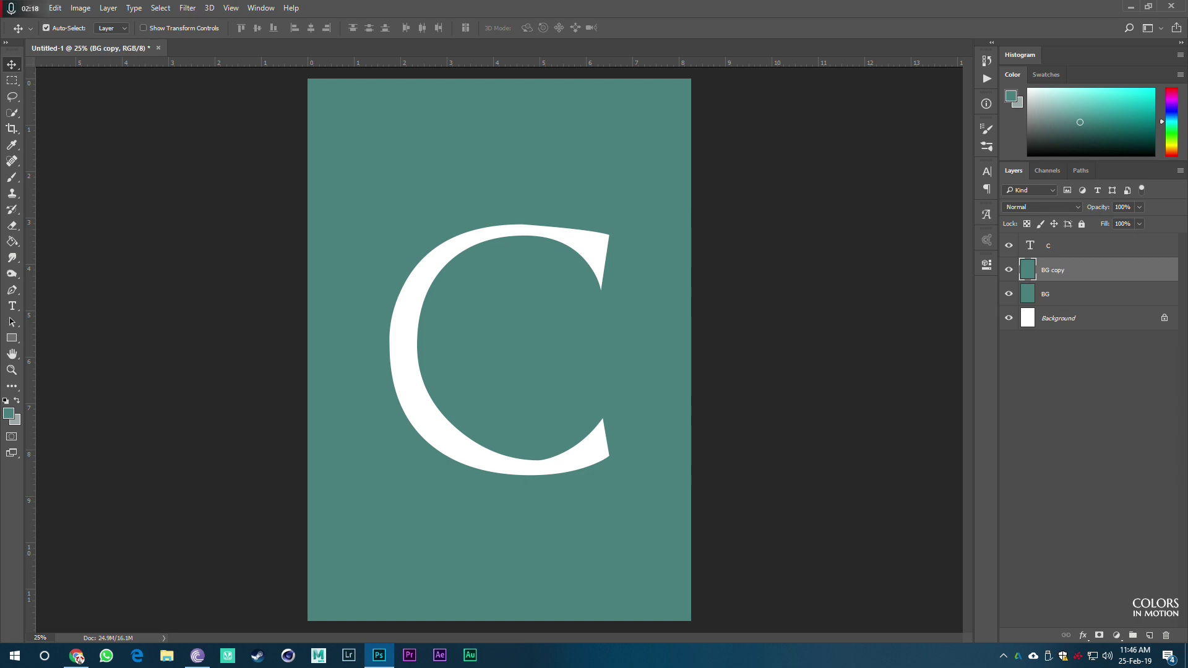
{"action": "double_click", "coordinate": [1053, 271]}
{"action": "type", "text": "FG"}
{"action": "key", "text": "Return"}
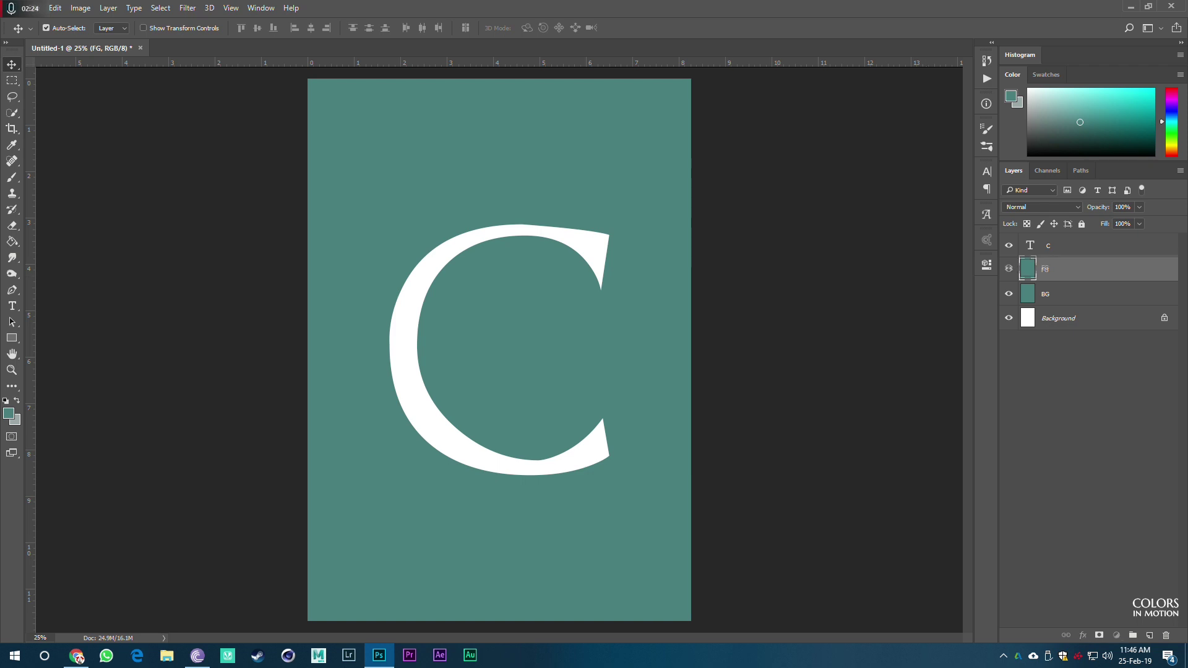
{"action": "key", "text": "ctrl+bracketright"}
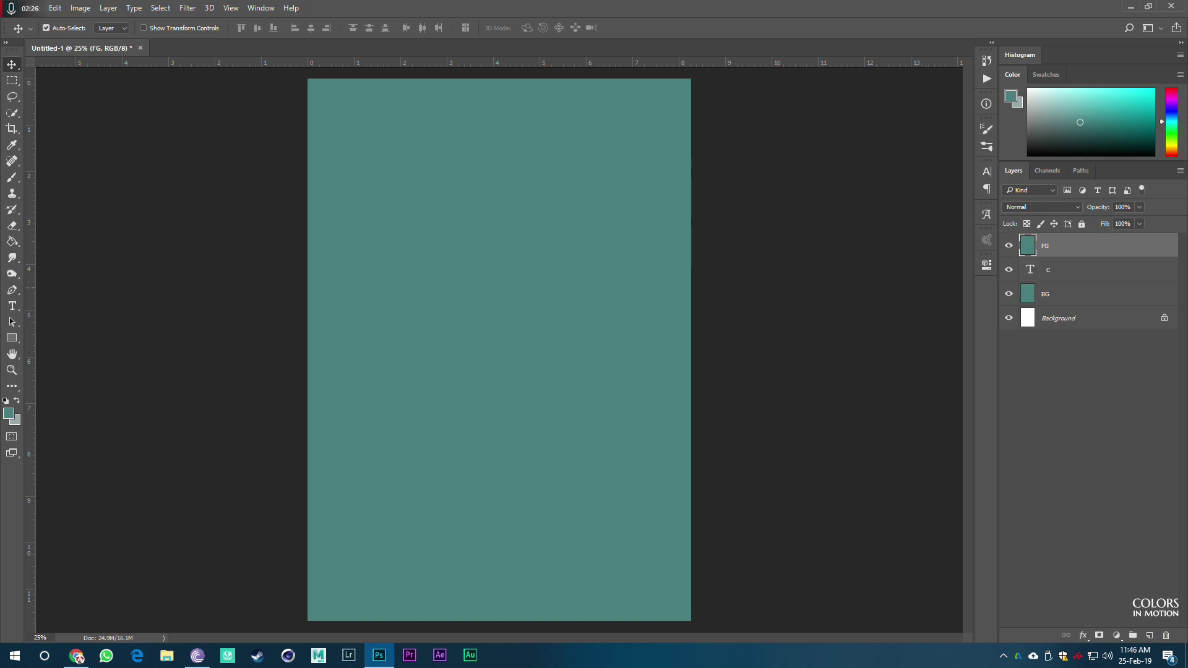
Step: Mask the FG layer with the letter C's outline and invert the mask to cut the letter out, with only FG visible
{"action": "key", "text": "ctrl"}
{"action": "left_click", "coordinate": [1029, 270], "text": "ctrl"}
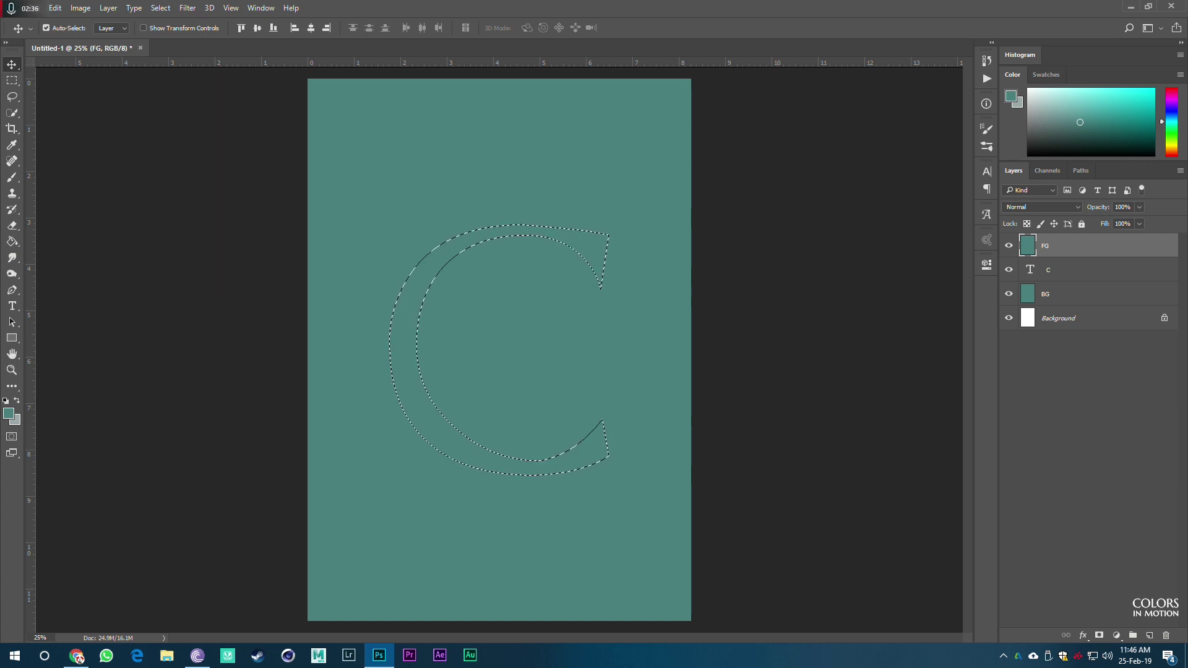
{"action": "left_click", "coordinate": [1098, 636]}
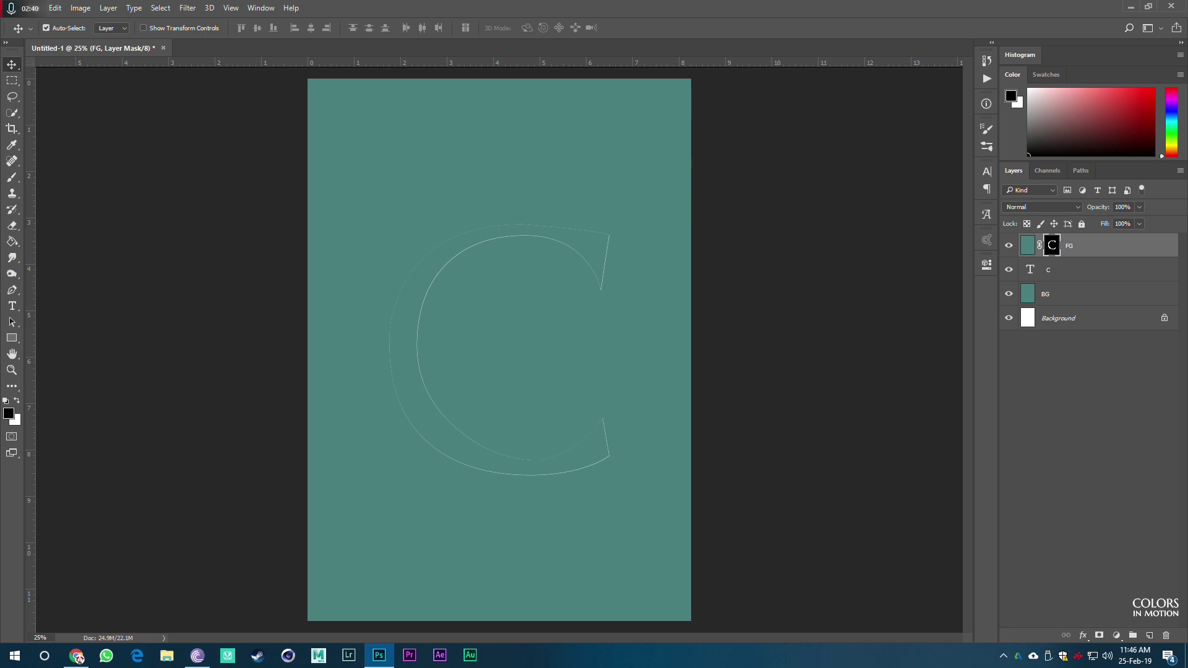
{"action": "left_click", "coordinate": [1008, 246], "text": "alt"}
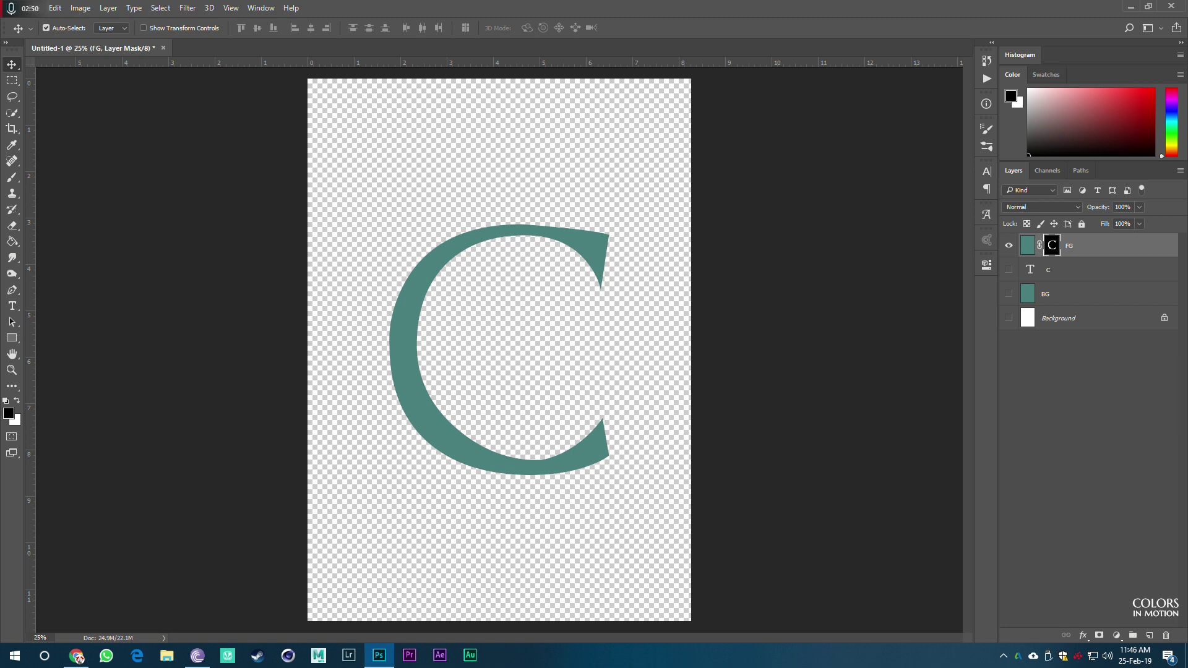
{"action": "key", "text": "ctrl"}
{"action": "key", "text": "ctrl+i"}
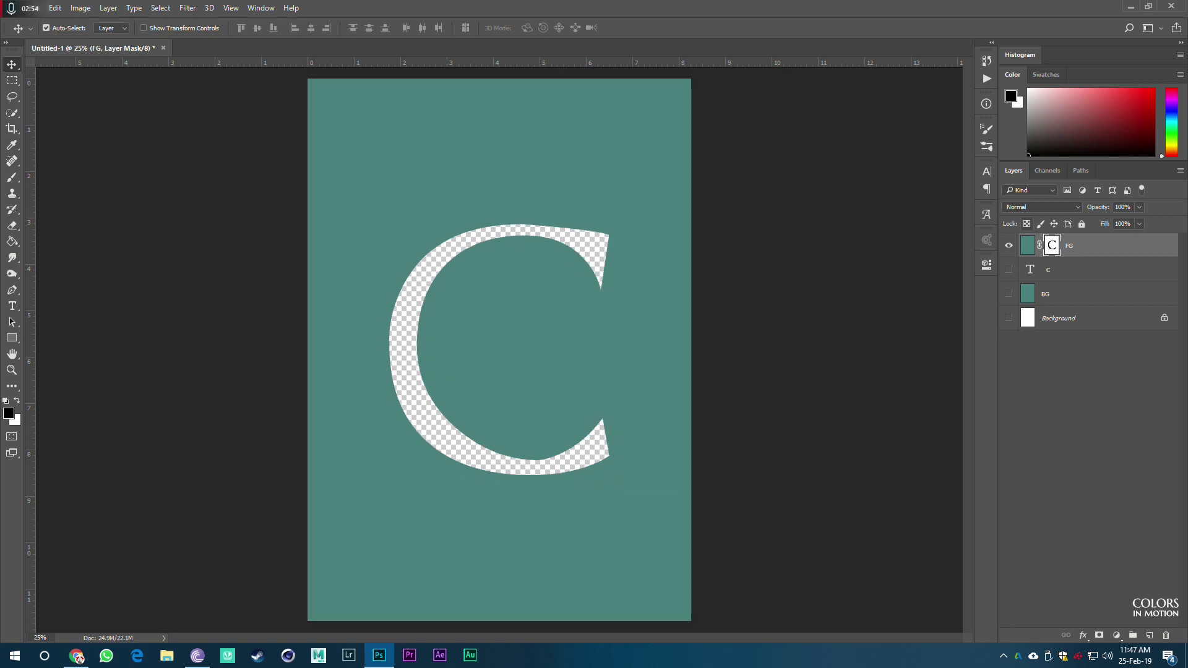
Step: Turn the BG layer's visibility back on and keep the C text layer hidden
{"action": "left_click", "coordinate": [1008, 270]}
{"action": "left_click", "coordinate": [1008, 294]}
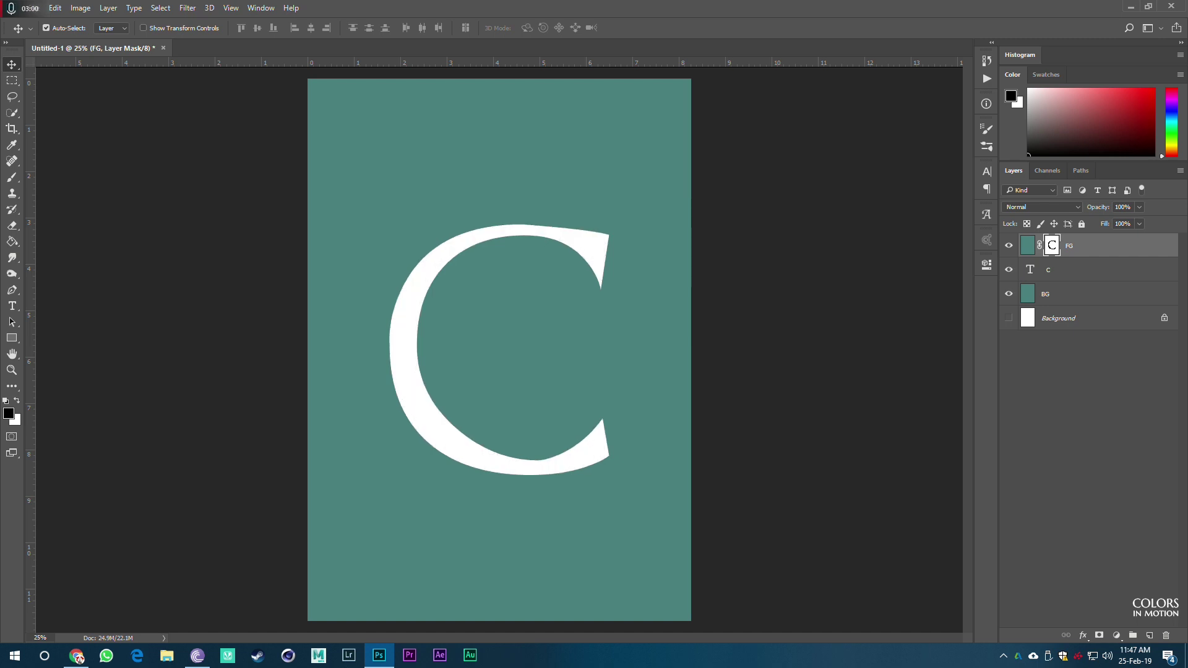
{"action": "left_click", "coordinate": [1008, 269]}
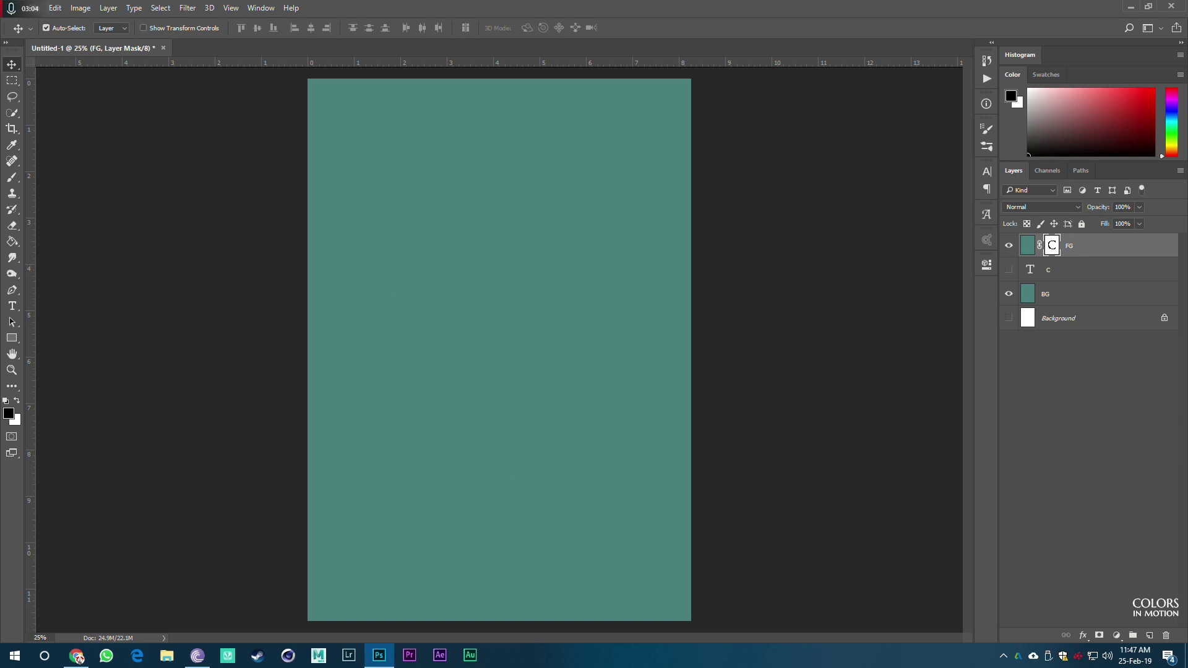
Step: Create a new layer named shadow directly above the BG layer
{"action": "left_click", "coordinate": [1075, 294]}
{"action": "left_click", "coordinate": [1027, 245]}
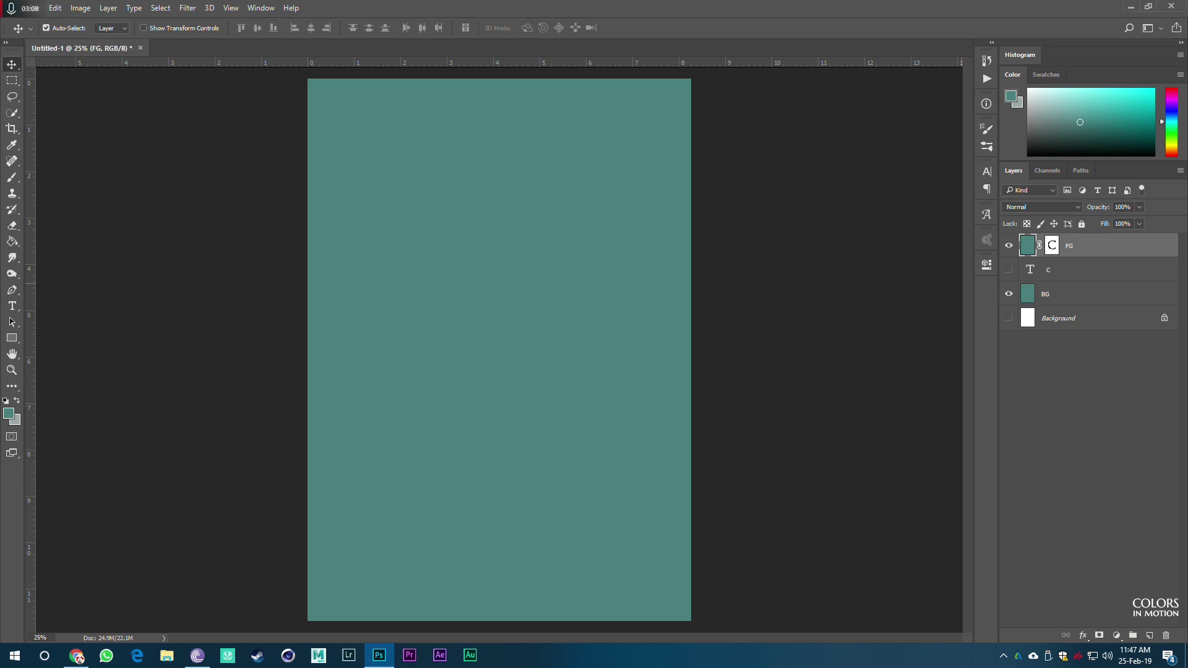
{"action": "left_click", "coordinate": [1076, 294]}
{"action": "left_click", "coordinate": [1148, 635]}
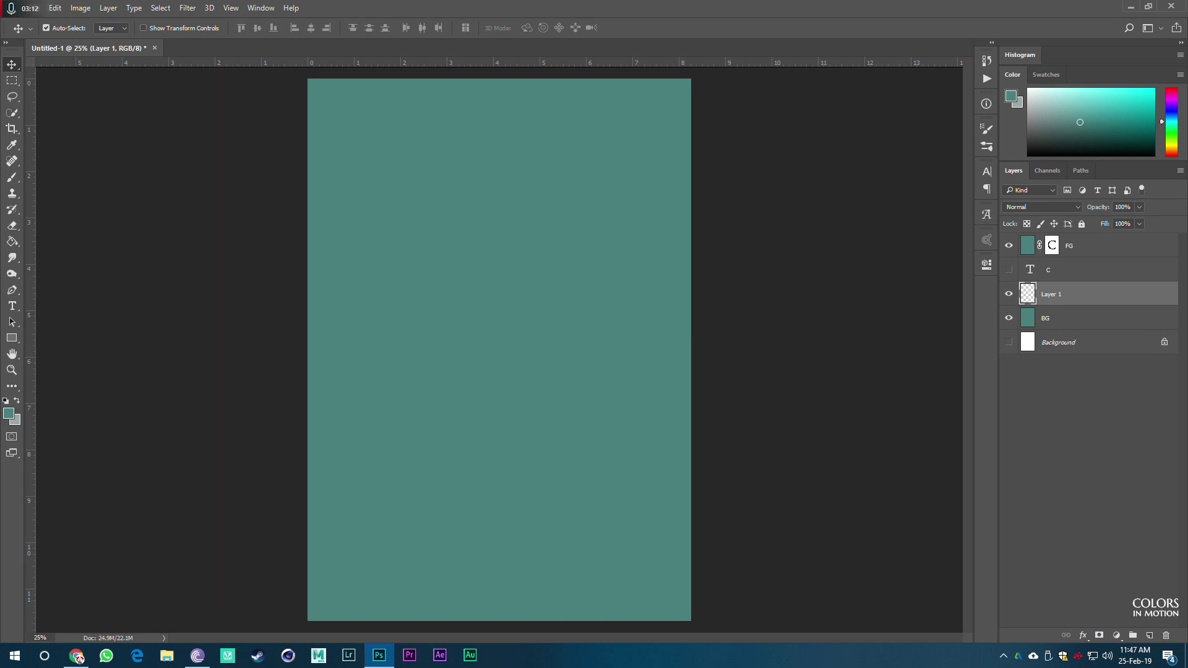
{"action": "double_click", "coordinate": [1051, 294]}
{"action": "type", "text": "shadow"}
{"action": "key", "text": "Return"}
Step: Set up the Brush tool at 1480 px size, 0% hardness, 50% opacity and 50% flow
{"action": "key", "text": "b"}
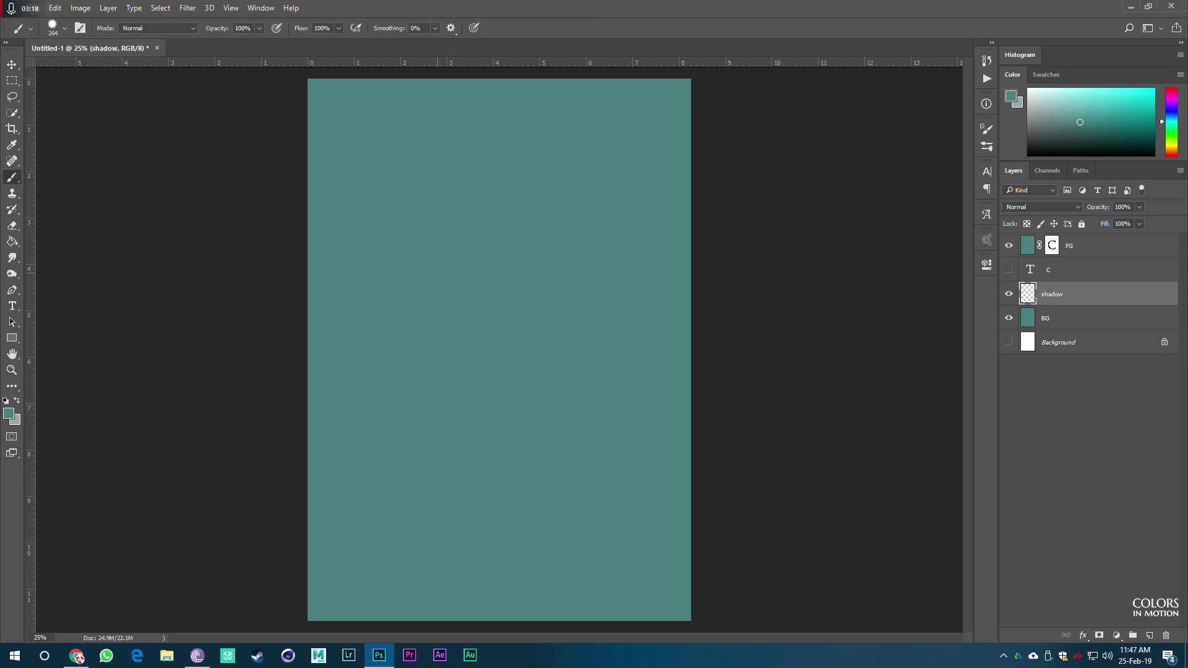
{"action": "left_click_drag", "start_coordinate": [451, 260], "coordinate": [527, 260]}
{"action": "right_click", "coordinate": [477, 215]}
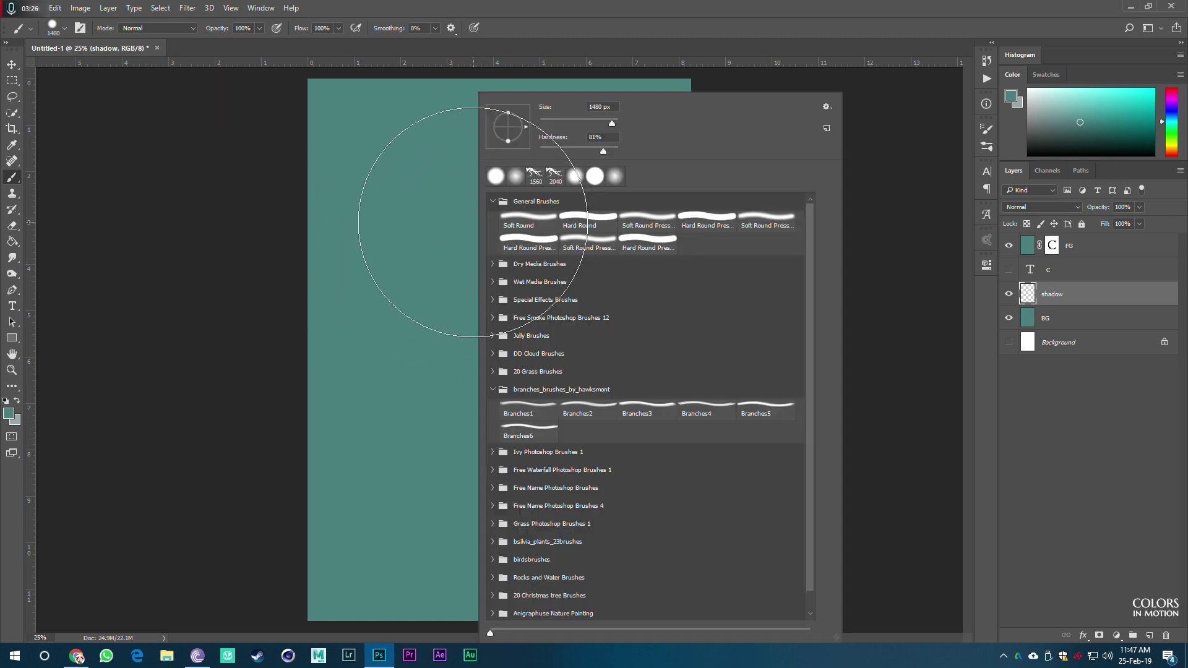
{"action": "left_click_drag", "start_coordinate": [603, 151], "coordinate": [146, 148]}
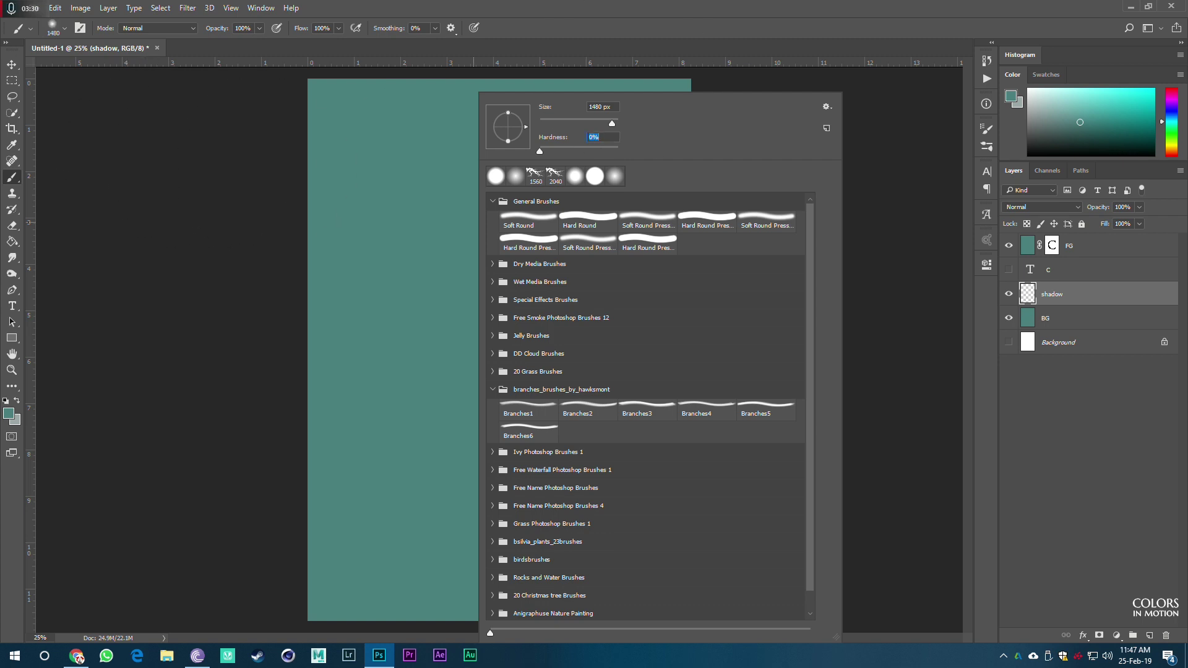
{"action": "key", "text": "Return"}
{"action": "left_click", "coordinate": [243, 28]}
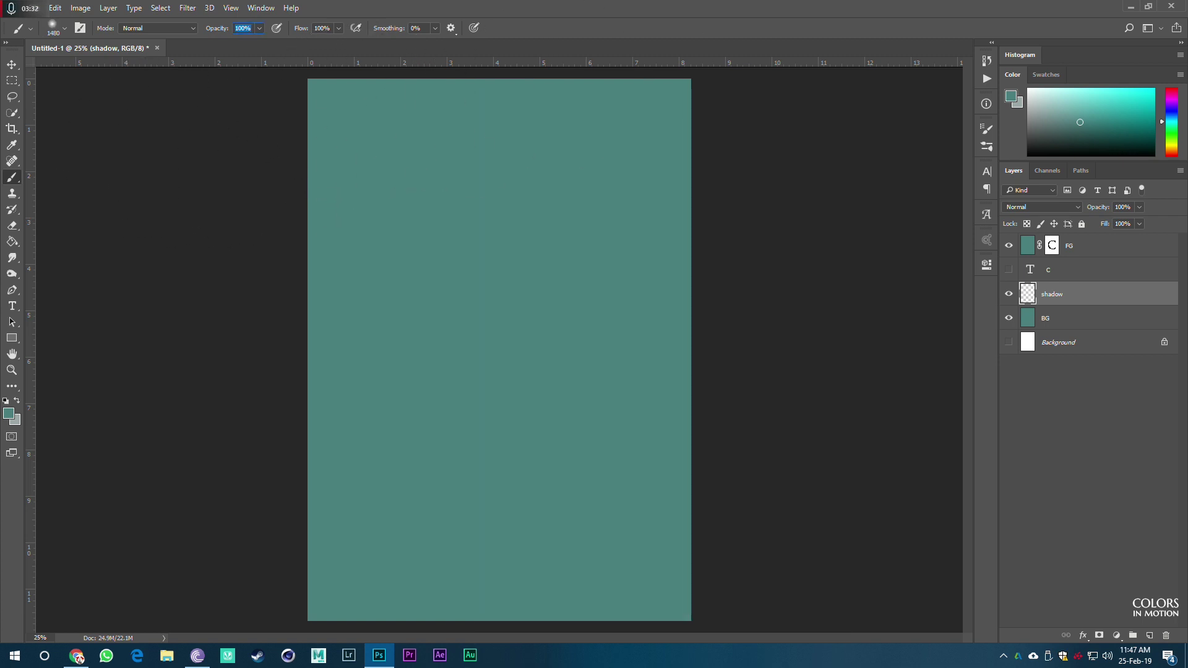
{"action": "type", "text": "50"}
{"action": "key", "text": "Tab"}
{"action": "type", "text": "50"}
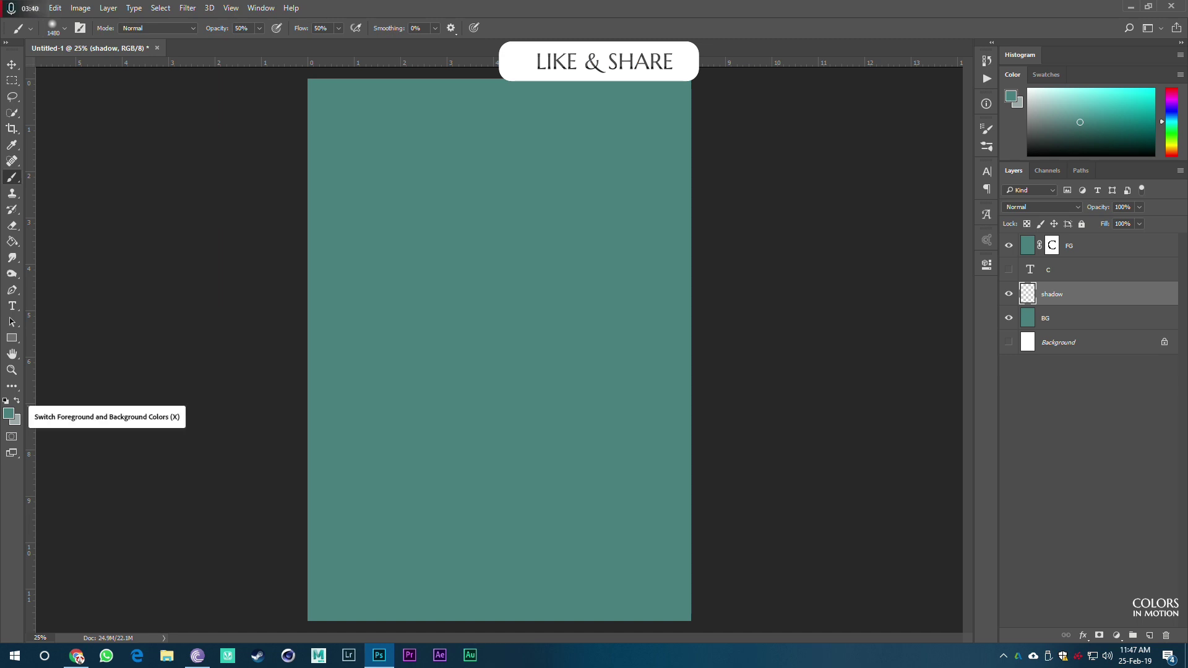
Step: Set the brush's foreground color to the dark teal #375d5d
{"action": "left_click", "coordinate": [9, 413]}
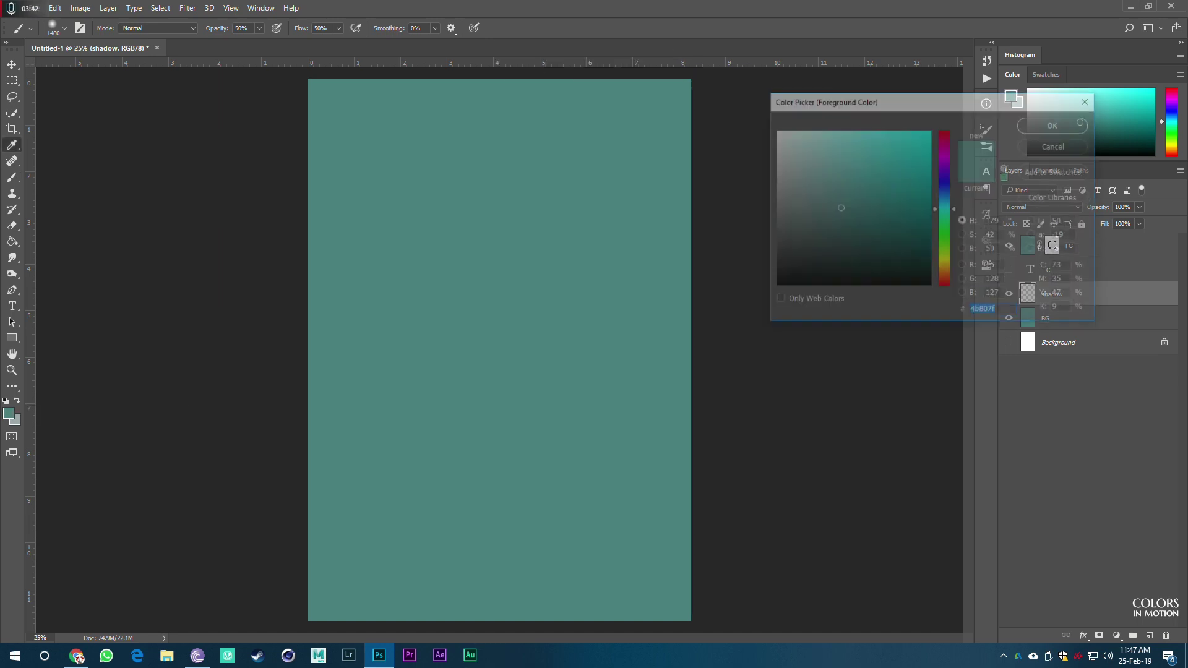
{"action": "type", "text": "3e6968"}
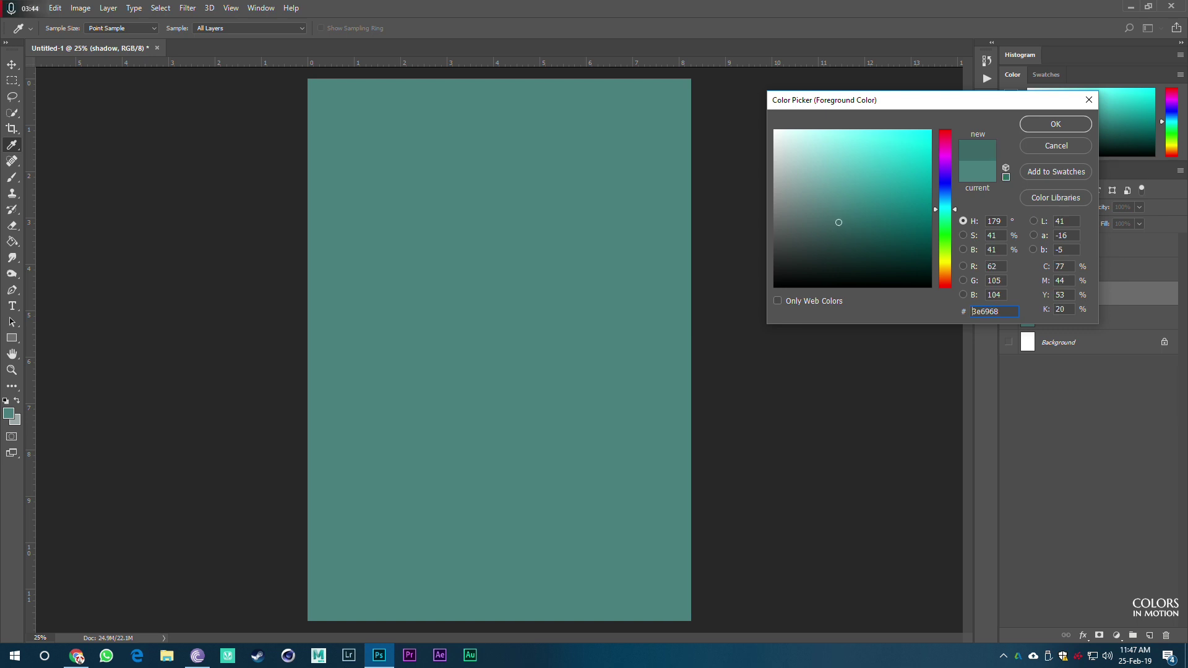
{"action": "left_click_drag", "start_coordinate": [838, 223], "coordinate": [838, 229]}
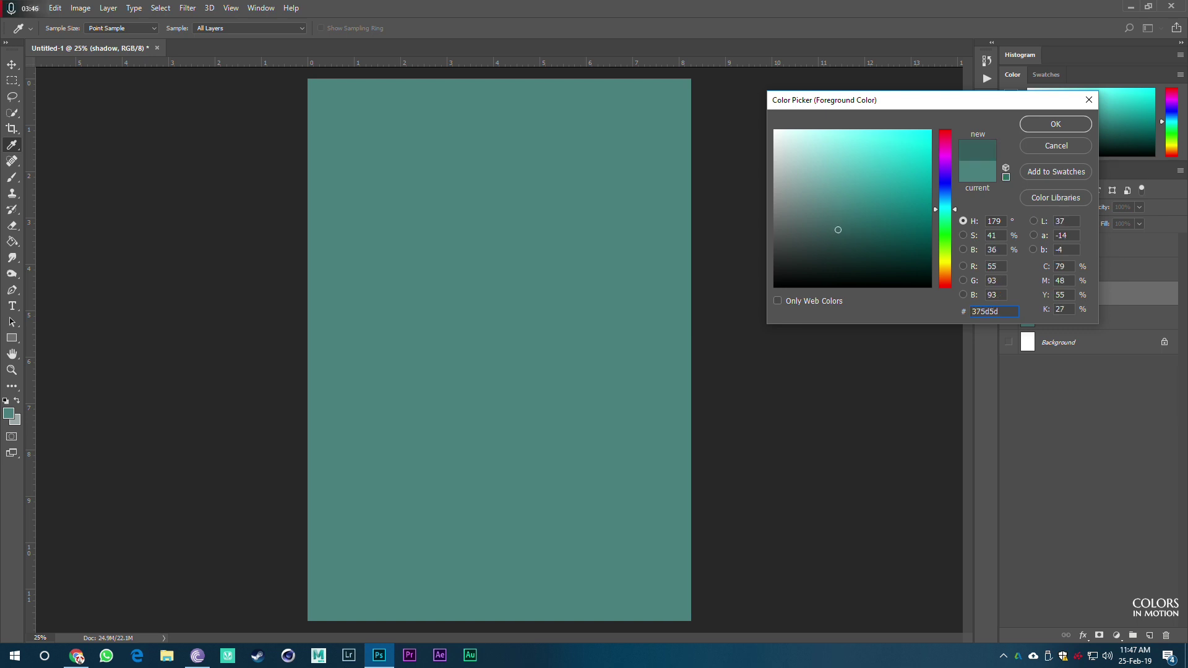
{"action": "left_click", "coordinate": [1056, 124]}
{"action": "key", "text": "b"}
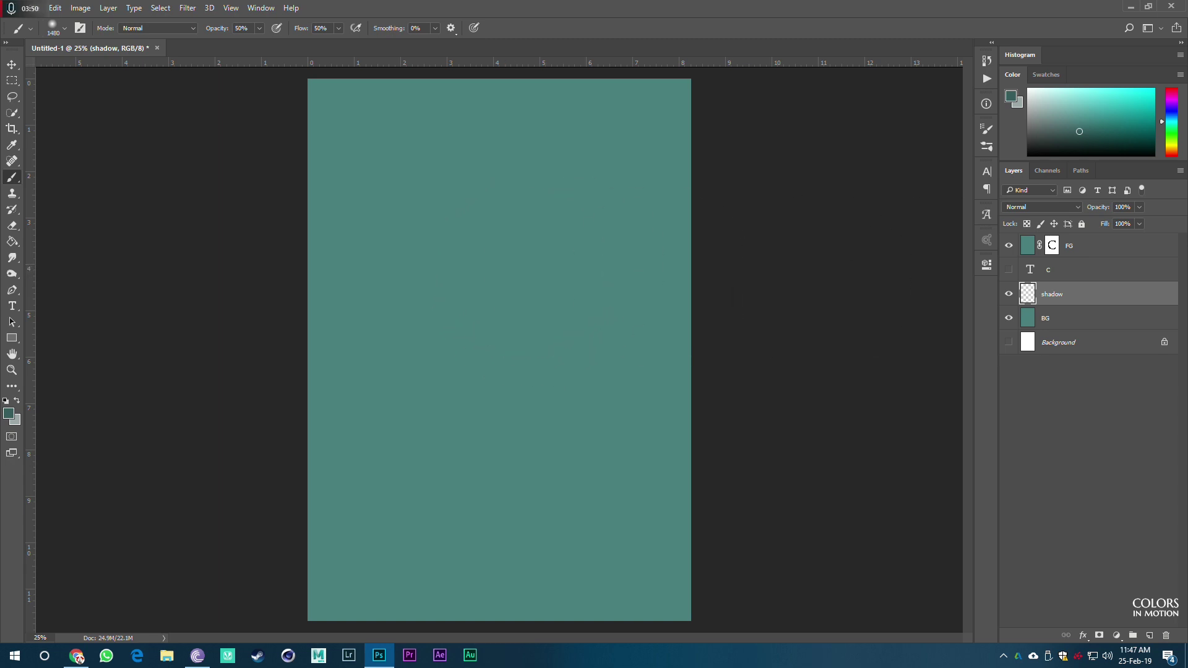
Step: Paint soft dark teal shadow strokes around the C's edges on the shadow layer, using a smaller brush near its lower end
{"action": "left_click", "coordinate": [505, 236]}
{"action": "left_click", "coordinate": [311, 337]}
{"action": "right_click", "coordinate": [412, 162]}
{"action": "key", "text": "Escape"}
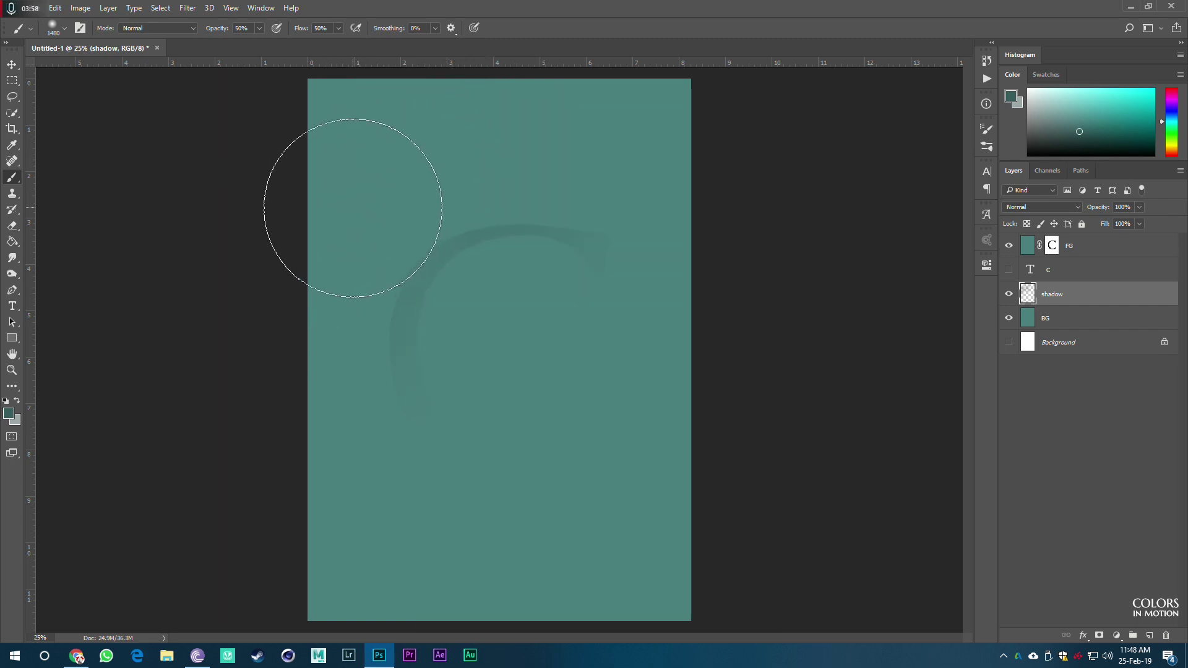
{"action": "left_click", "coordinate": [345, 491]}
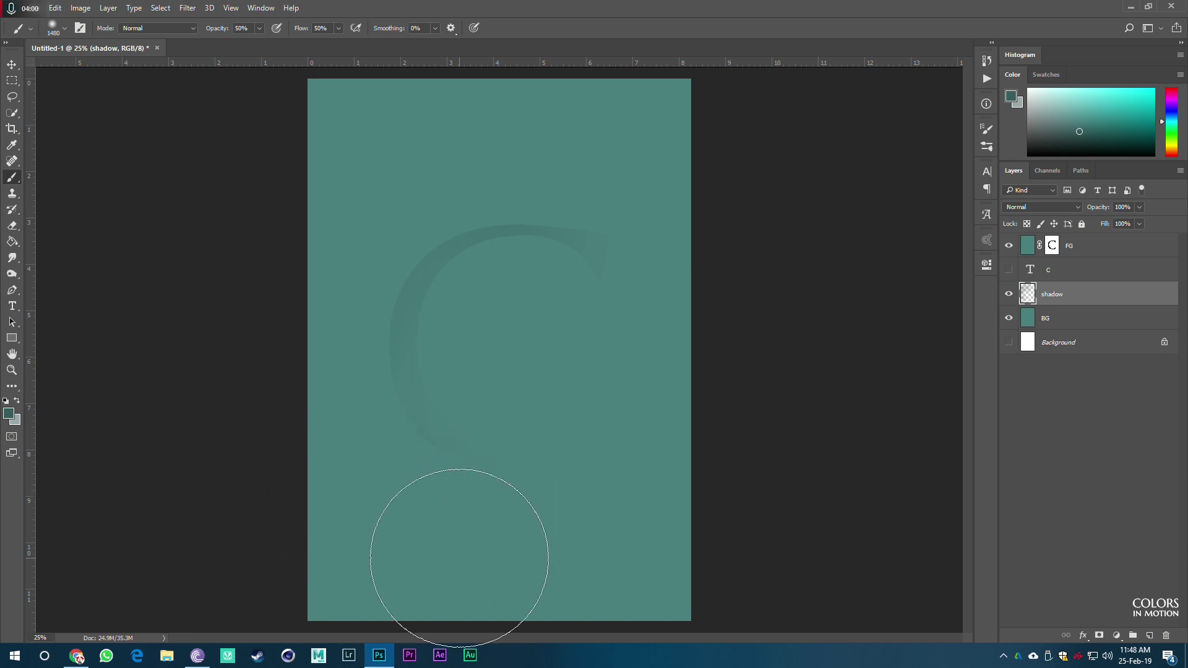
{"action": "left_click", "coordinate": [537, 571]}
{"action": "left_click", "coordinate": [573, 566]}
{"action": "left_click_drag", "start_coordinate": [640, 537], "coordinate": [587, 536]}
{"action": "left_click", "coordinate": [636, 476]}
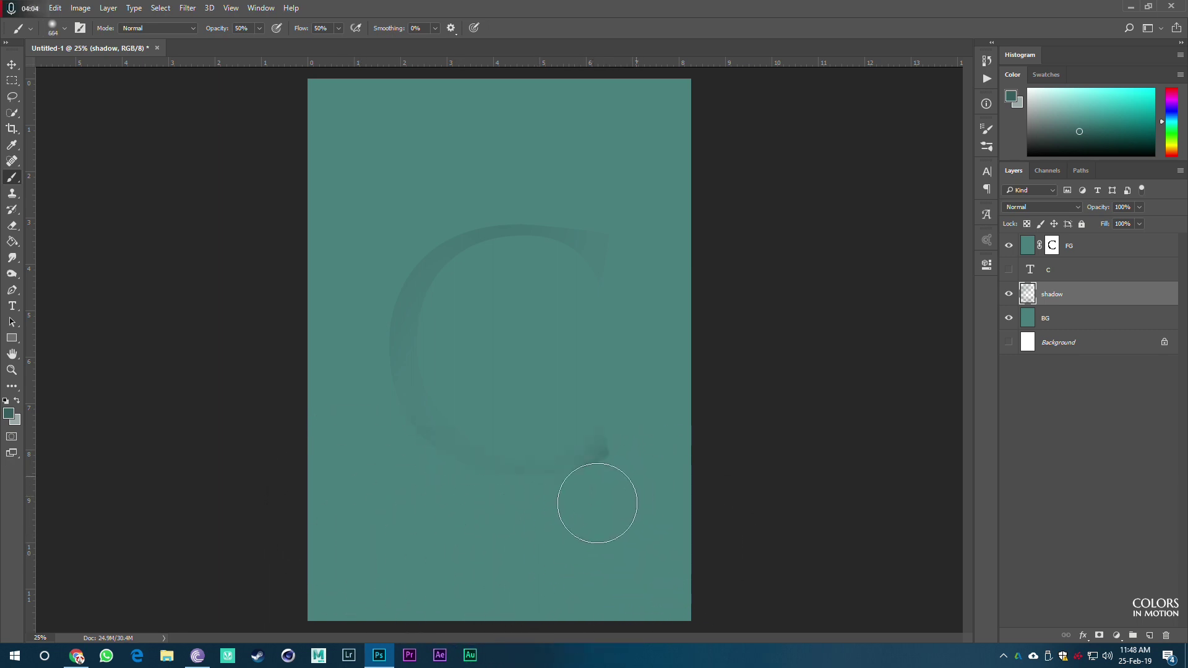
Step: Undo the last stroke and build up the C's shading with a 568 px brush at 17% opacity and 23% flow
{"action": "key", "text": "ctrl+z"}
{"action": "mouse_move", "coordinate": [618, 496]}
{"action": "left_mouse_down"}
{"action": "mouse_move", "coordinate": [565, 520]}
{"action": "mouse_move", "coordinate": [462, 516]}
{"action": "left_mouse_up"}
{"action": "key", "text": "shift+2"}
{"action": "key", "text": "shift+3"}
{"action": "key", "text": "1"}
{"action": "key", "text": "7"}
{"action": "left_click_drag", "start_coordinate": [524, 317], "coordinate": [517, 317]}
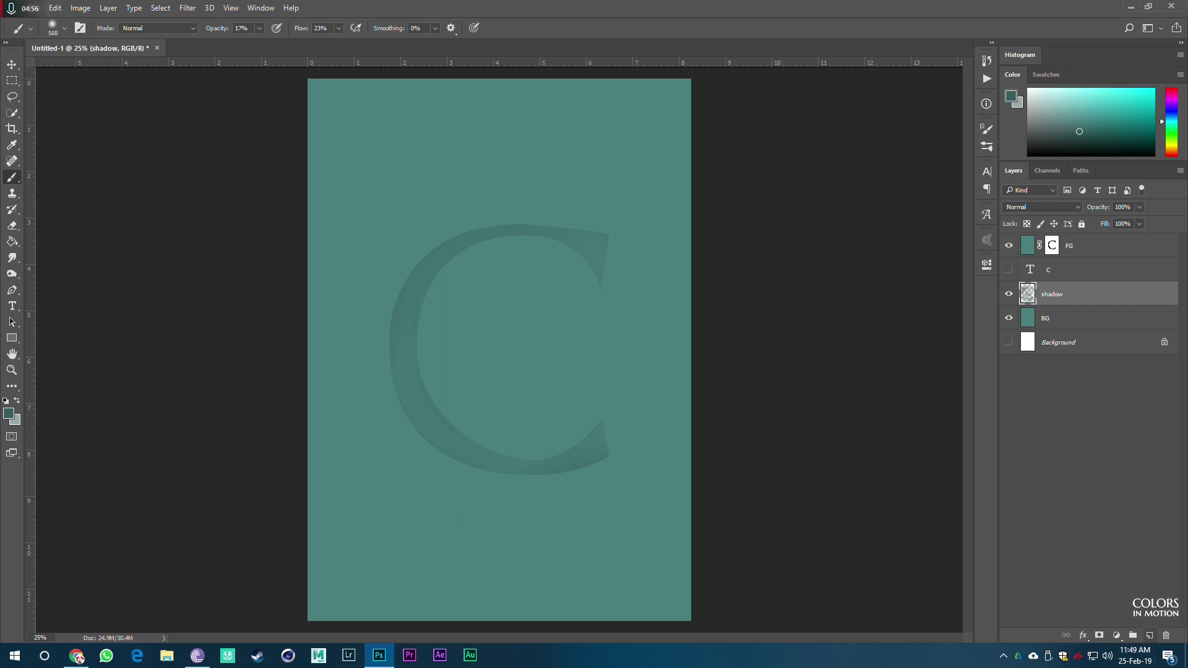
Step: Create a new layer above shadow and set up the Branches4 brush at 2056 px with the default black foreground color
{"action": "left_click", "coordinate": [1148, 636]}
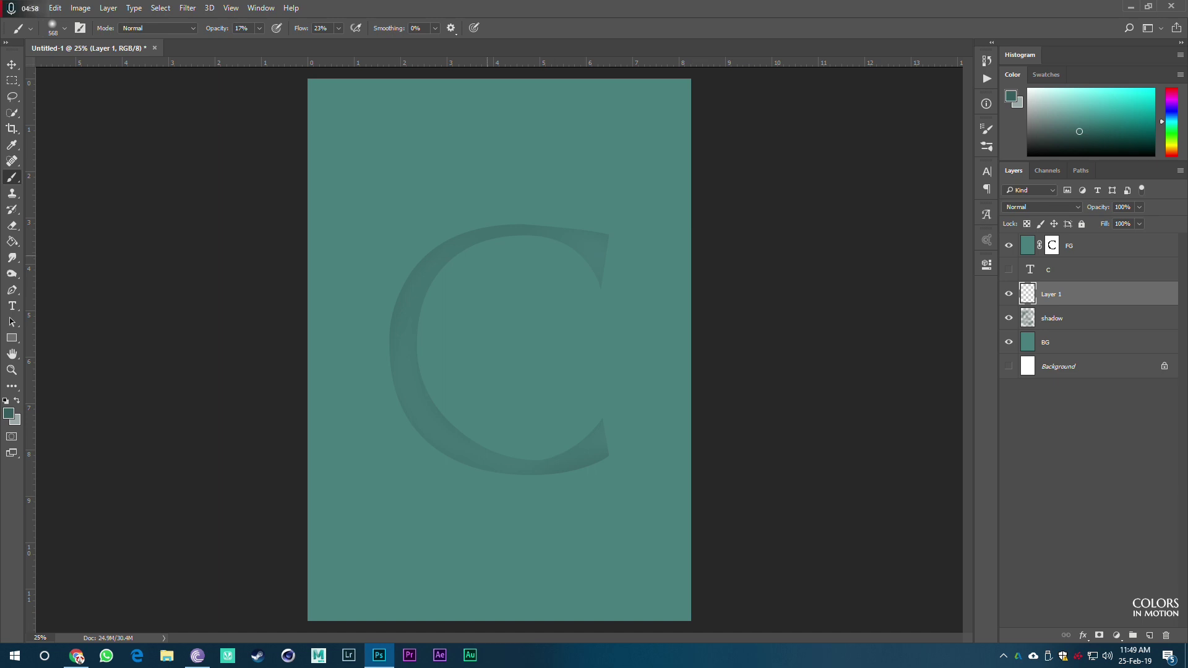
{"action": "right_click", "coordinate": [443, 93]}
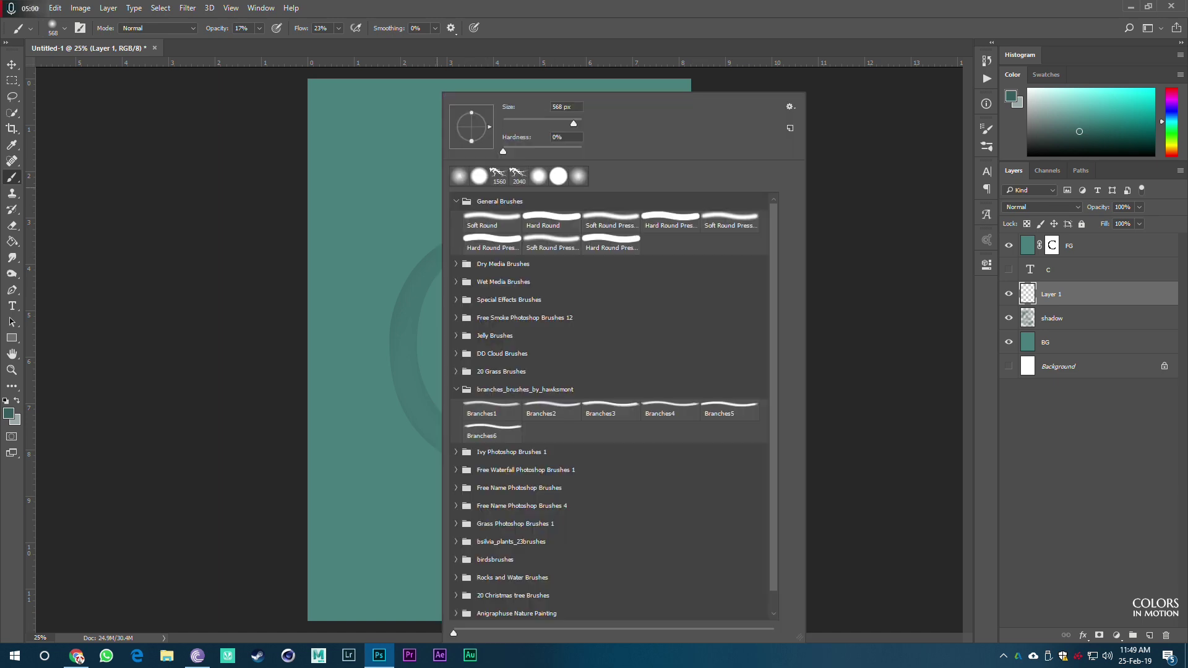
{"action": "left_click", "coordinate": [457, 201]}
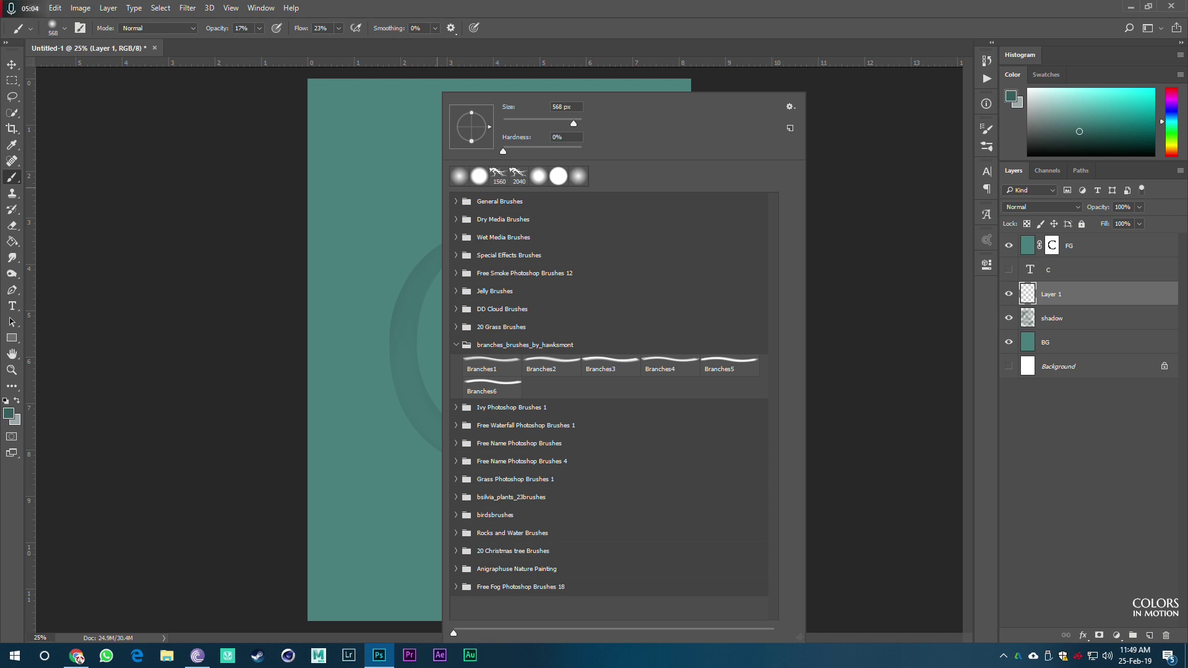
{"action": "left_click", "coordinate": [457, 407]}
{"action": "left_click", "coordinate": [492, 427]}
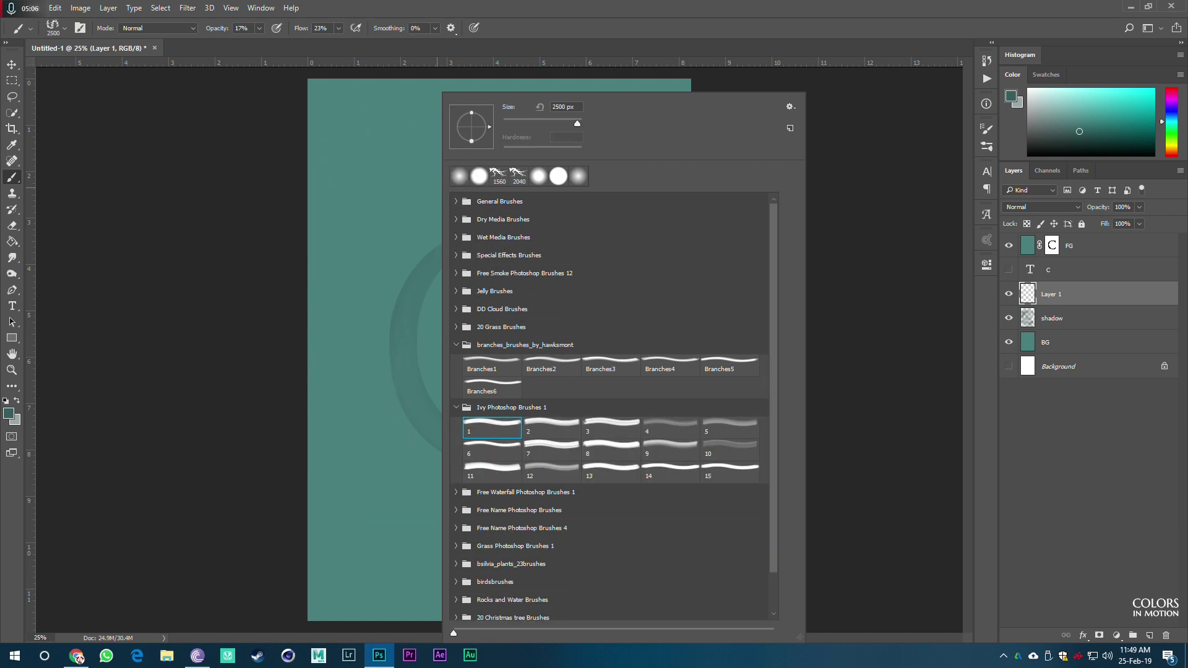
{"action": "left_click", "coordinate": [670, 427]}
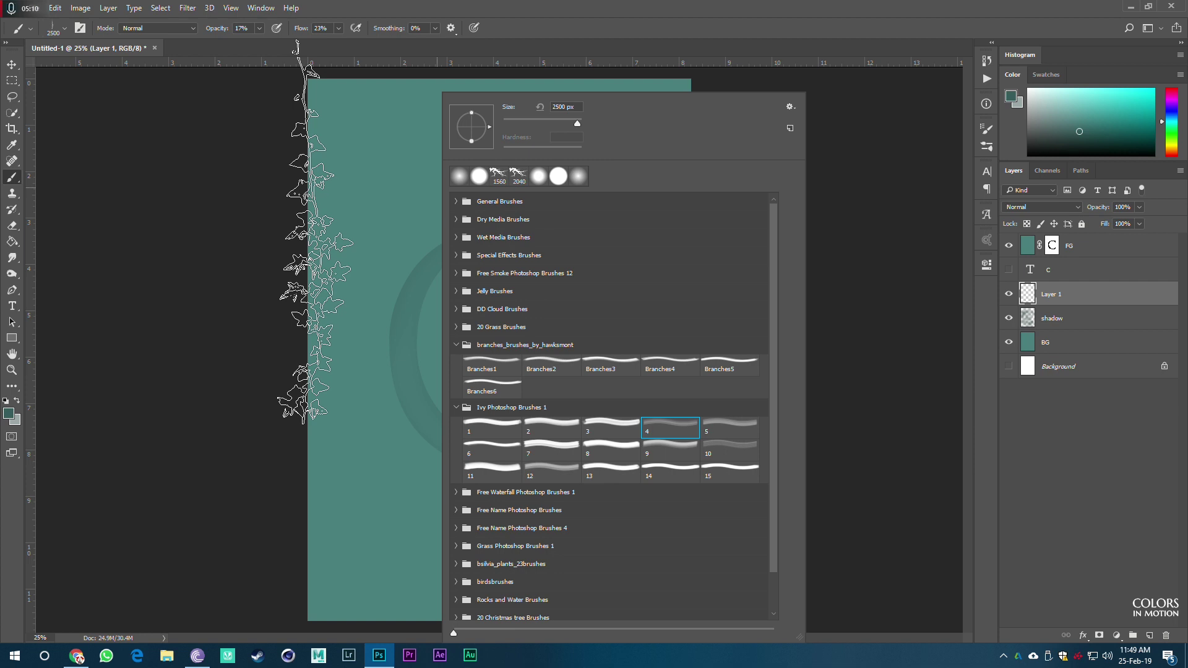
{"action": "left_click", "coordinate": [551, 365]}
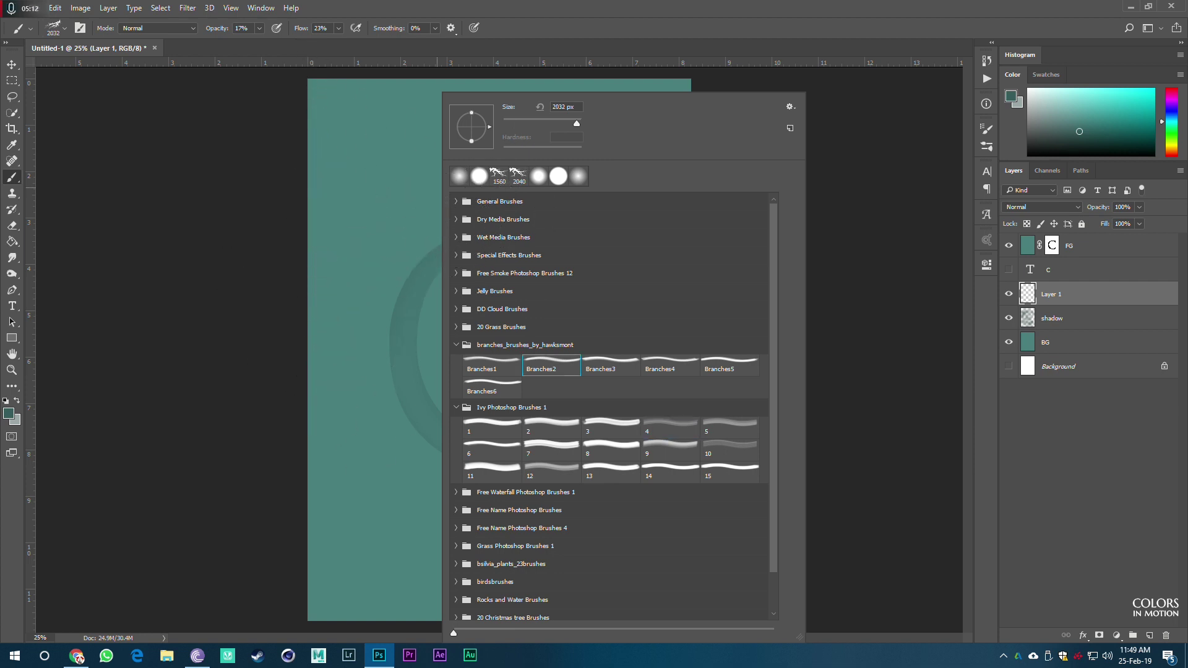
{"action": "left_click", "coordinate": [611, 365]}
{"action": "left_click", "coordinate": [670, 365]}
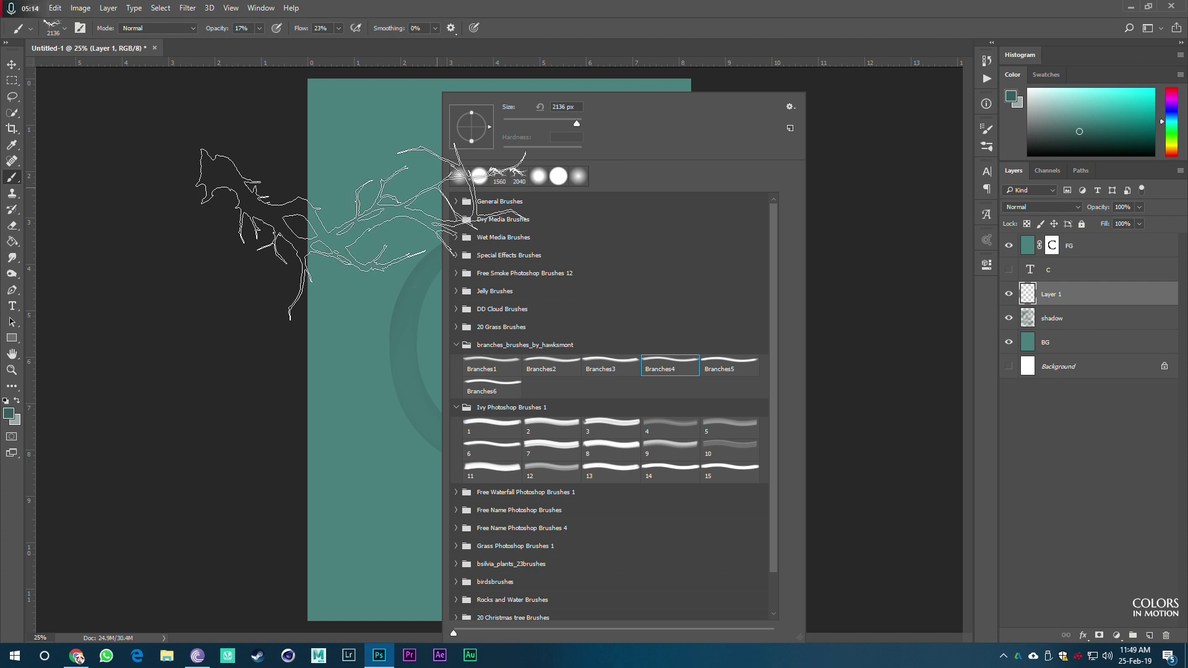
{"action": "key", "text": "Escape"}
{"action": "mouse_move", "coordinate": [499, 291]}
{"action": "left_mouse_down"}
{"action": "mouse_move", "coordinate": [446, 291]}
{"action": "mouse_move", "coordinate": [486, 289]}
{"action": "left_mouse_up"}
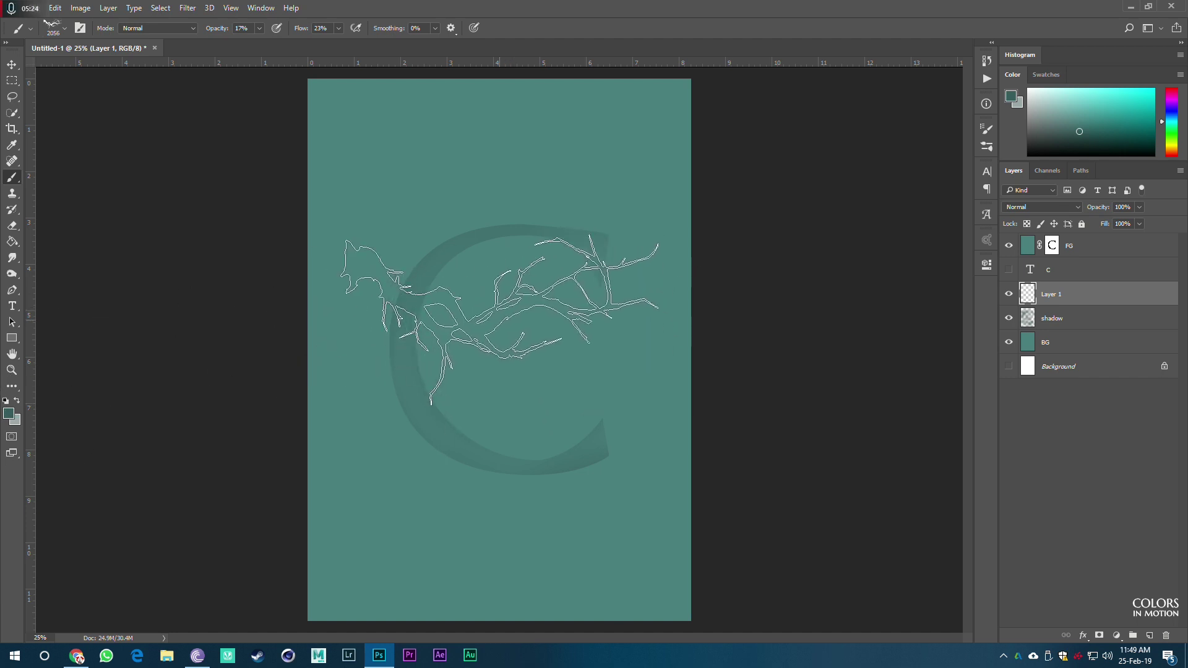
{"action": "key", "text": "d"}
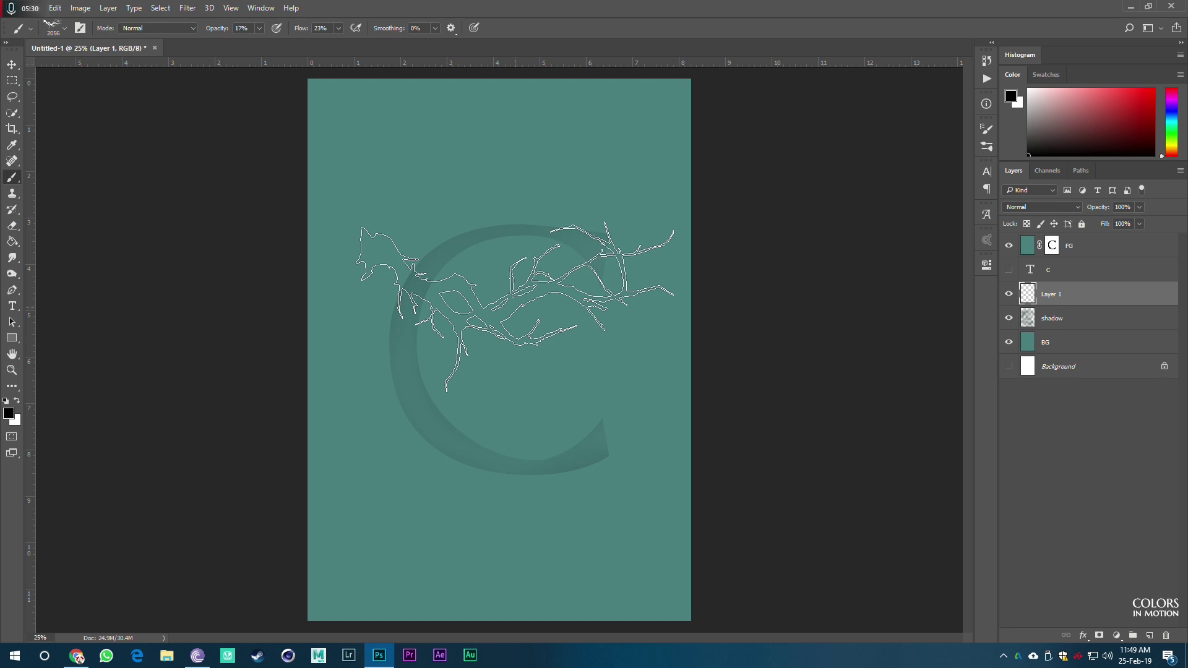
{"action": "left_click", "coordinate": [548, 442]}
{"action": "key", "text": "ctrl+]"}
{"action": "key", "text": "ctrl+]"}
{"action": "left_click", "coordinate": [1008, 246]}
{"action": "left_click", "coordinate": [1008, 246]}
{"action": "mouse_move", "coordinate": [1080, 249]}
{"action": "left_mouse_down"}
{"action": "mouse_move", "coordinate": [1147, 600]}
{"action": "mouse_move", "coordinate": [1166, 636]}
{"action": "left_mouse_up"}
Step: Create a new layer above FG and stamp a black Branches4 branch across the C's upper half at 100% opacity and flow
{"action": "left_click", "coordinate": [1149, 636]}
{"action": "key", "text": "0"}
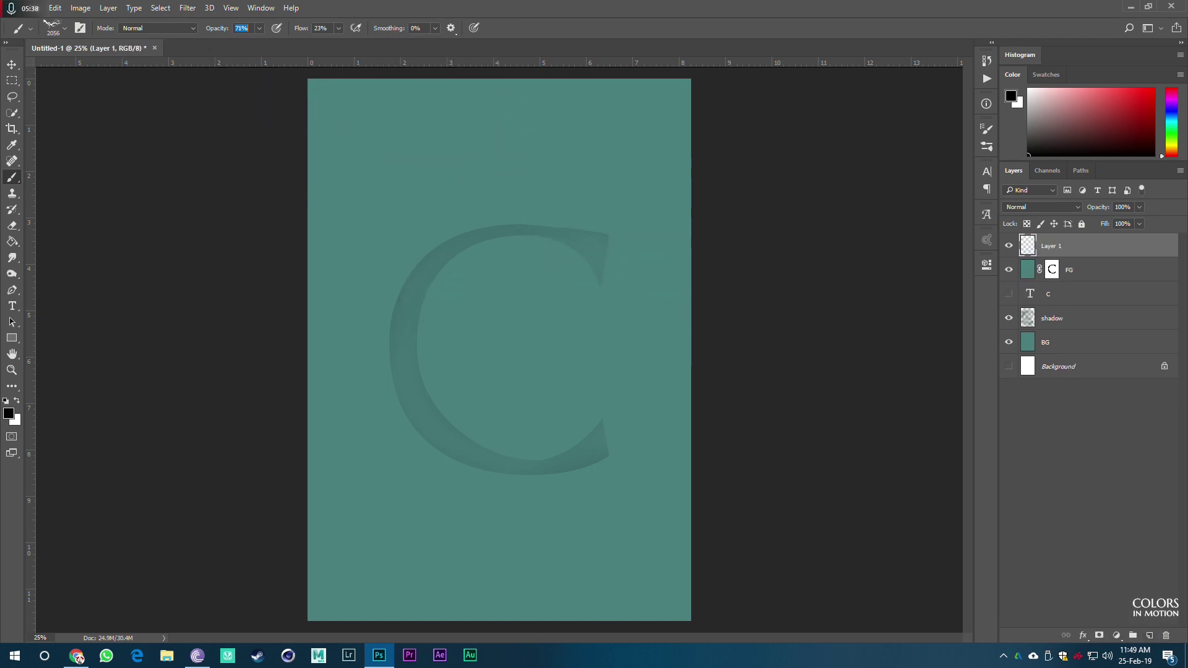
{"action": "key", "text": "shift+0"}
{"action": "right_click", "coordinate": [419, 160]}
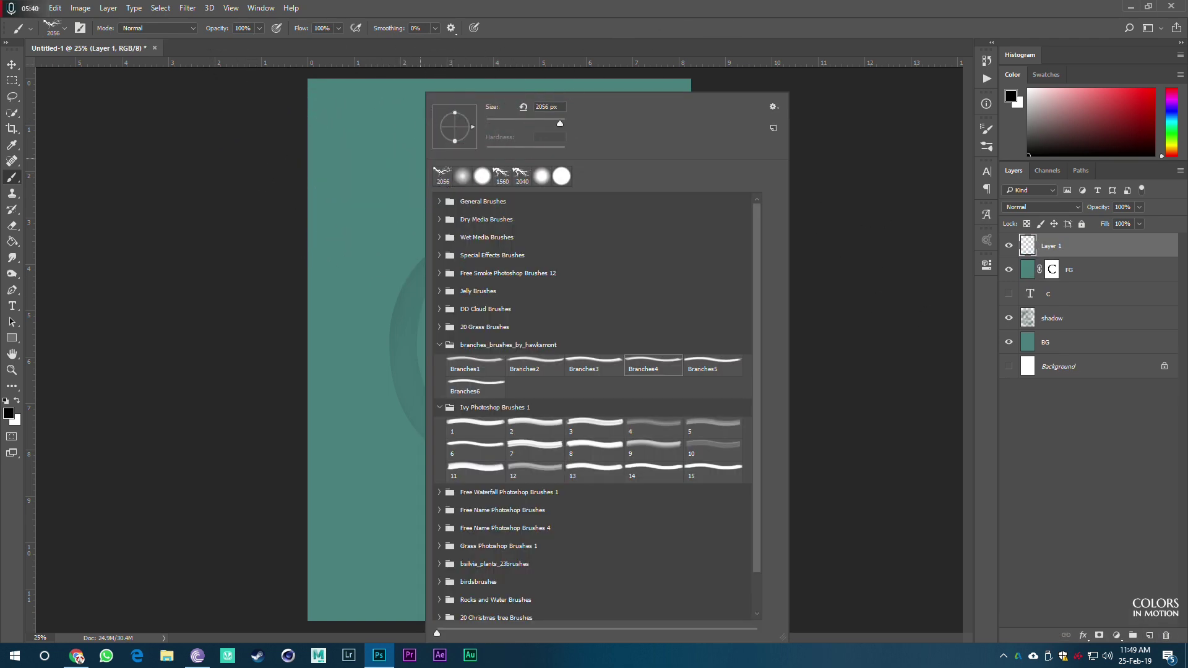
{"action": "key", "text": "Escape"}
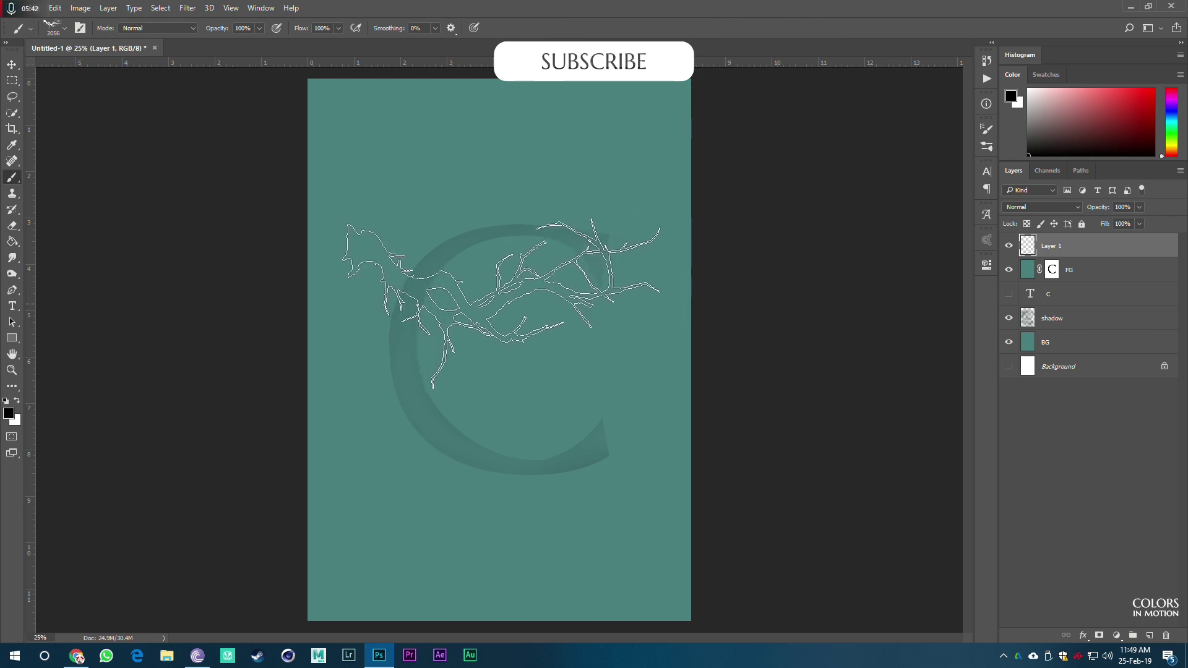
{"action": "left_click", "coordinate": [501, 303]}
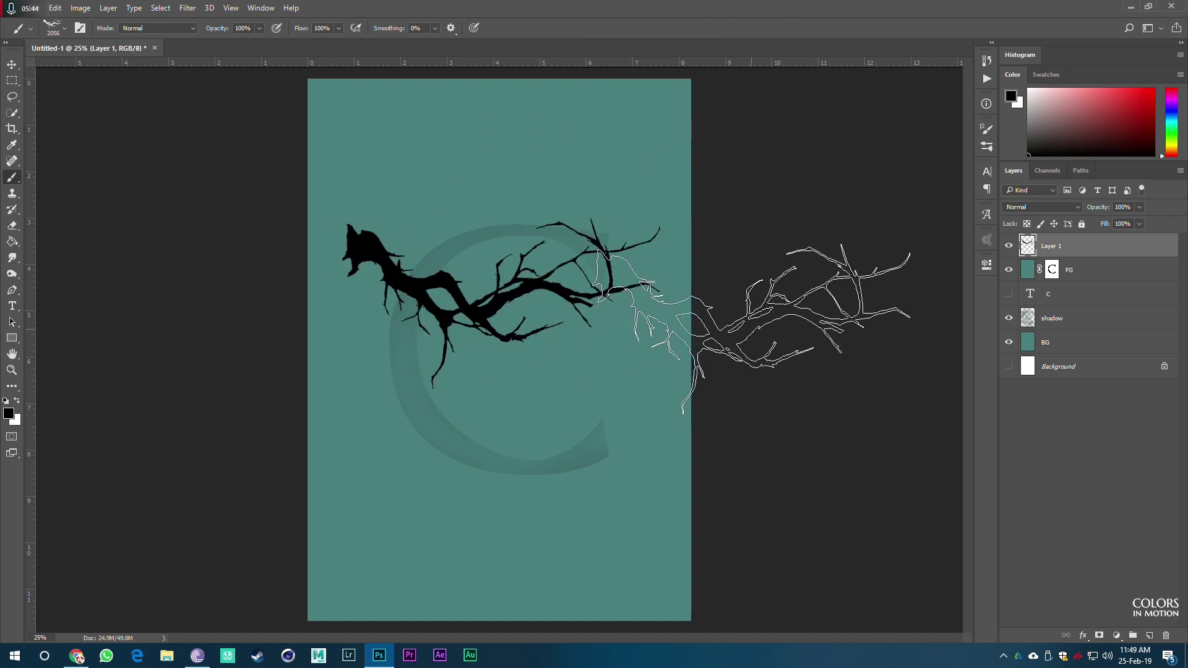
Step: Move the branch layer beneath FG, duplicate it, and place the copy above FG
{"action": "key", "text": "v"}
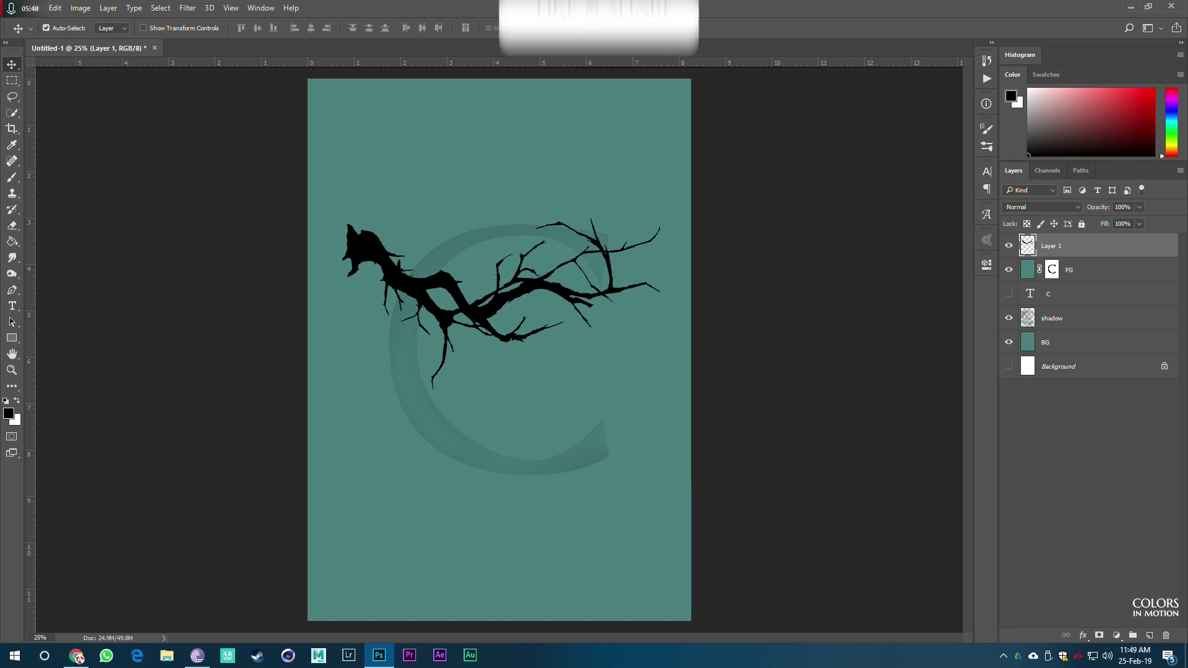
{"action": "key", "text": "ctrl+j"}
{"action": "left_click_drag", "start_coordinate": [1026, 248], "coordinate": [1025, 268]}
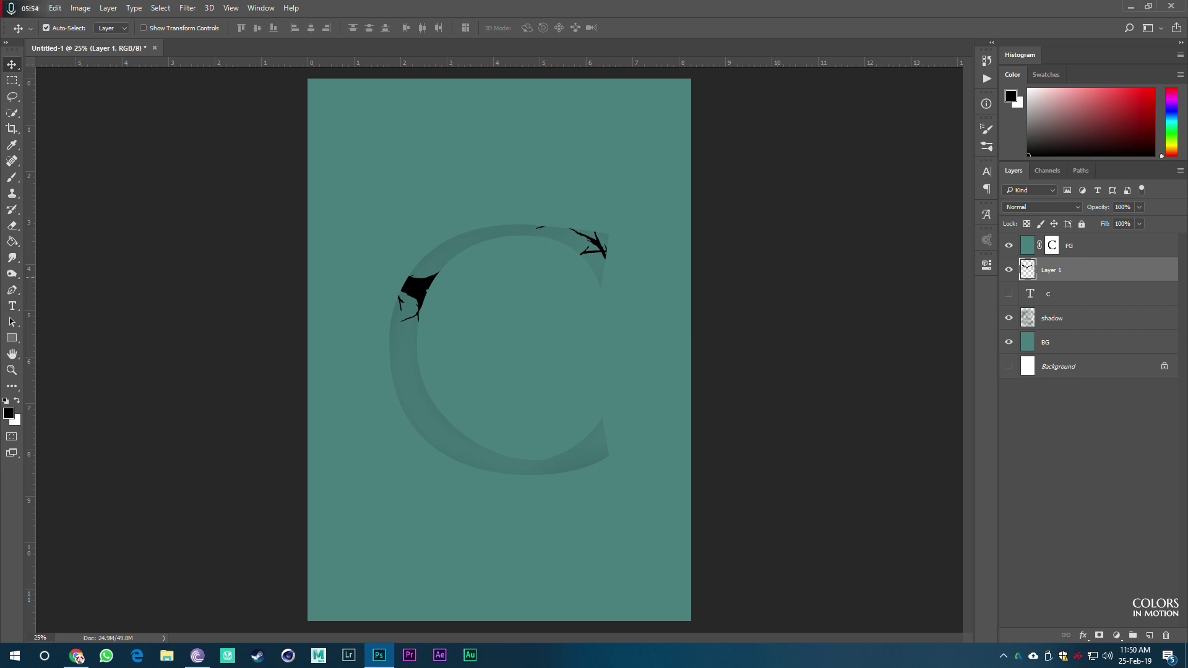
{"action": "key", "text": "ctrl+j"}
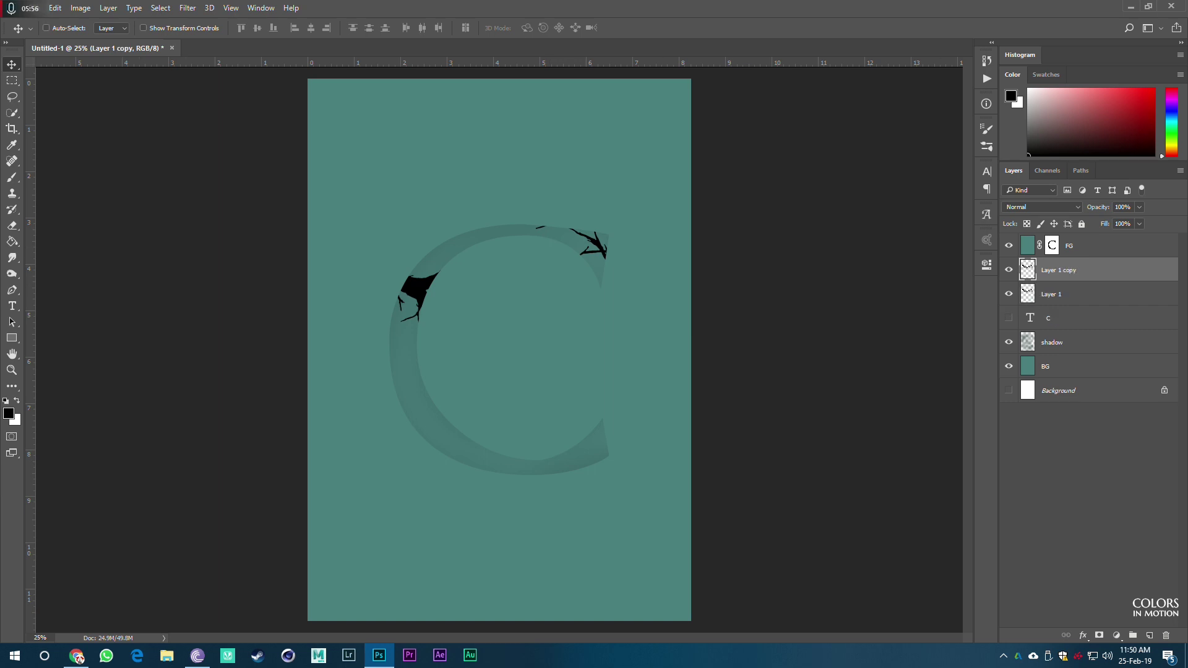
{"action": "left_click_drag", "start_coordinate": [1025, 267], "coordinate": [1027, 245]}
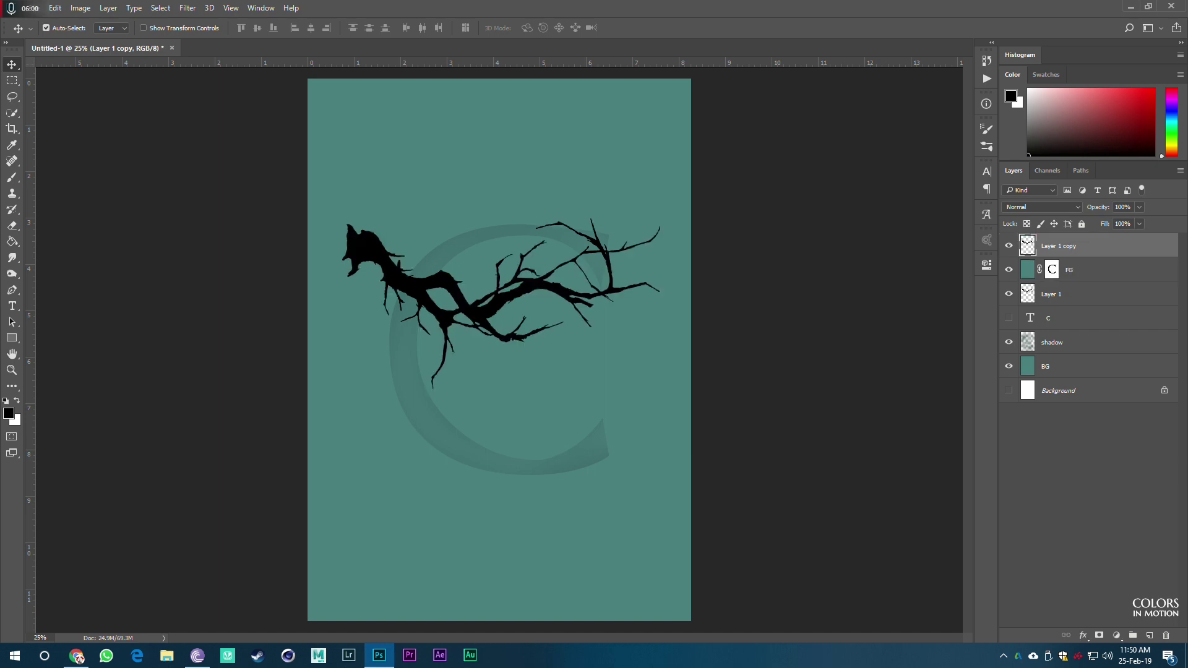
Step: Add a layer mask to Layer 1 copy and hide the thick branch end outside the C with a soft 304 px black brush
{"action": "left_click", "coordinate": [1099, 635]}
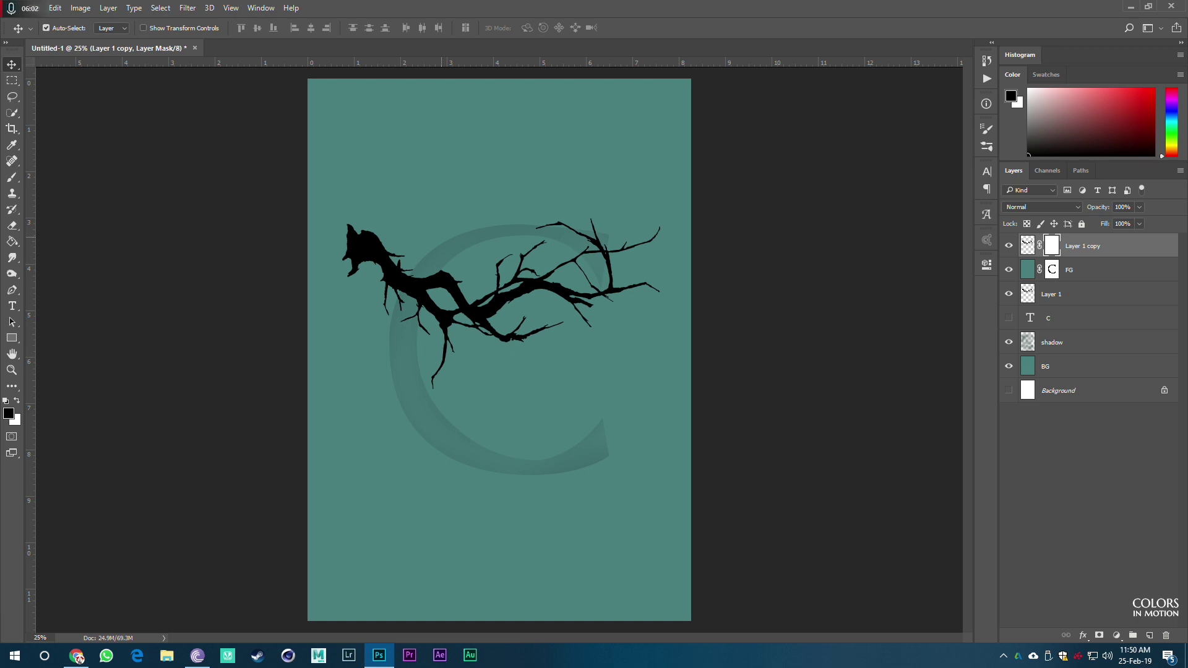
{"action": "key", "text": "b"}
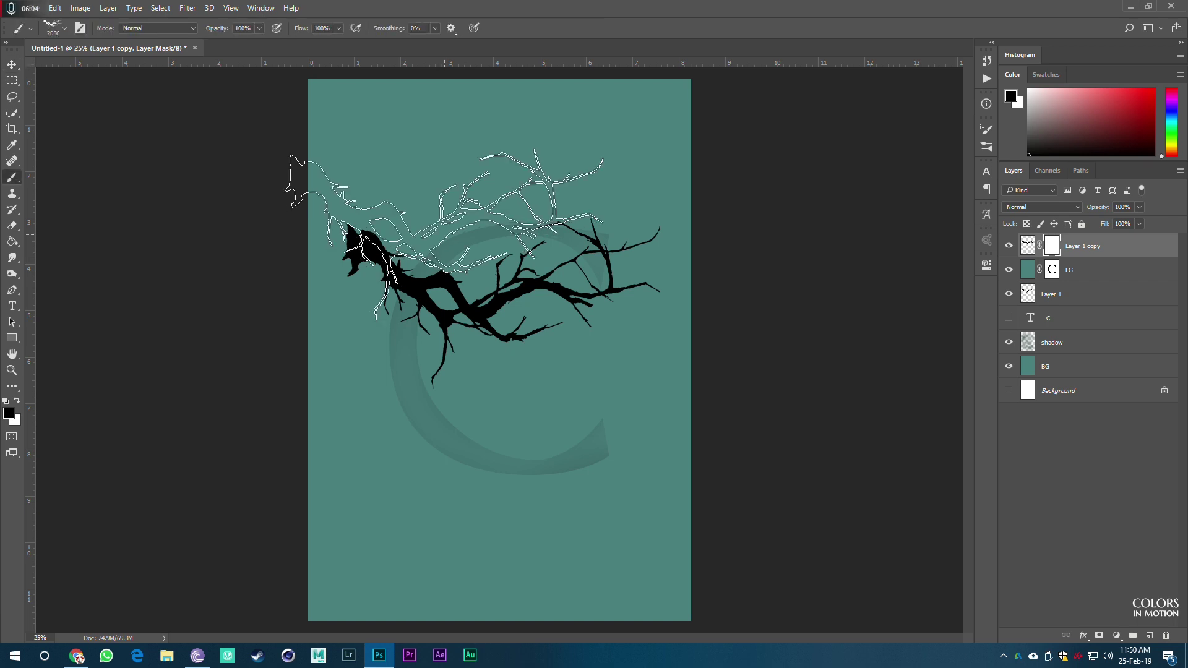
{"action": "right_click", "coordinate": [529, 198]}
{"action": "left_click", "coordinate": [565, 176]}
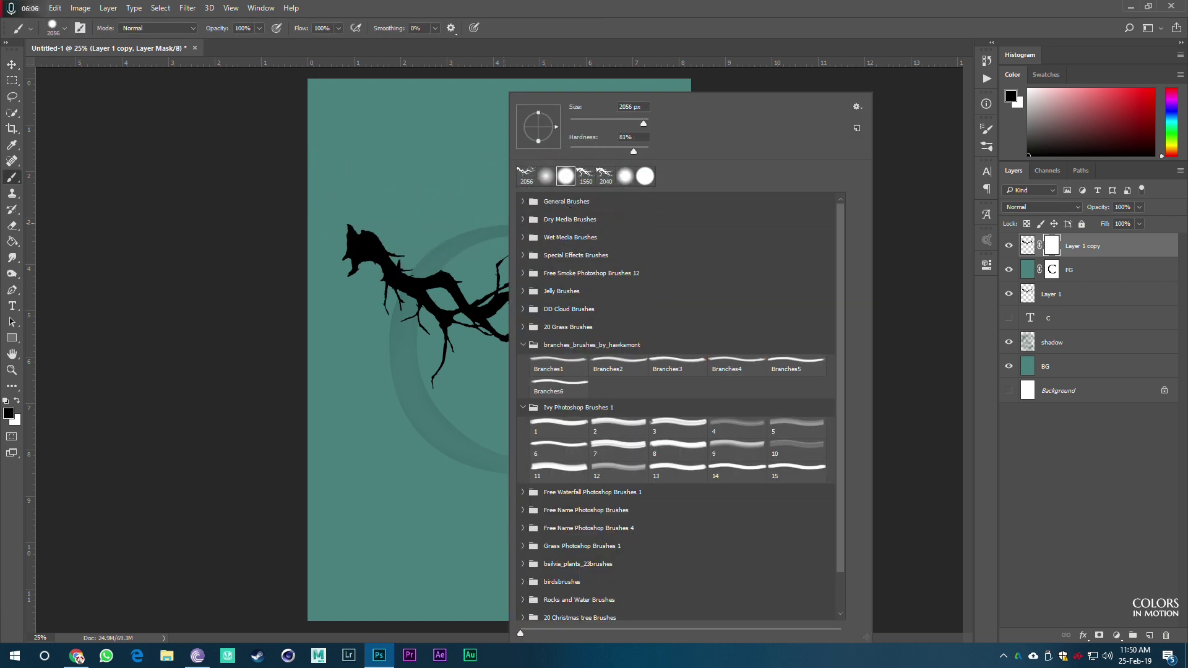
{"action": "left_click_drag", "start_coordinate": [634, 151], "coordinate": [587, 151]}
{"action": "key", "text": "Return"}
{"action": "left_click_drag", "start_coordinate": [471, 167], "coordinate": [349, 167]}
{"action": "left_click_drag", "start_coordinate": [433, 164], "coordinate": [420, 163]}
{"action": "left_click_drag", "start_coordinate": [355, 235], "coordinate": [385, 278]}
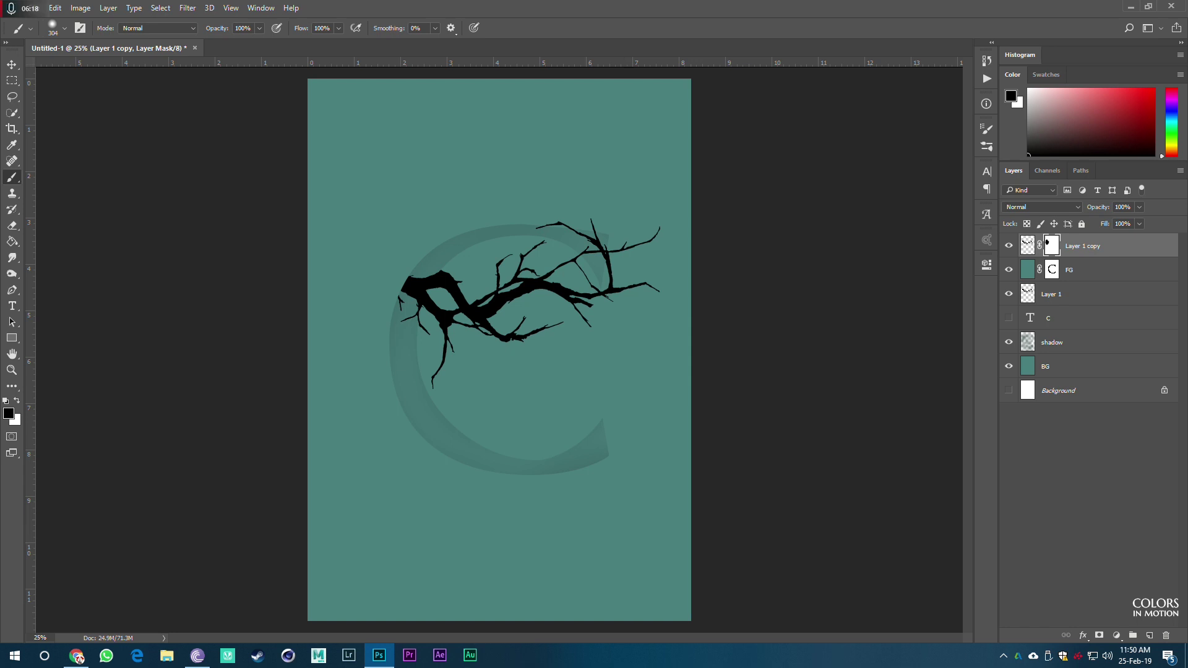
Step: Add a Drop Shadow to Layer 1 with 100% opacity, 177° angle, 0% spread, 70 px size and an adjusted distance
{"action": "key", "text": "v"}
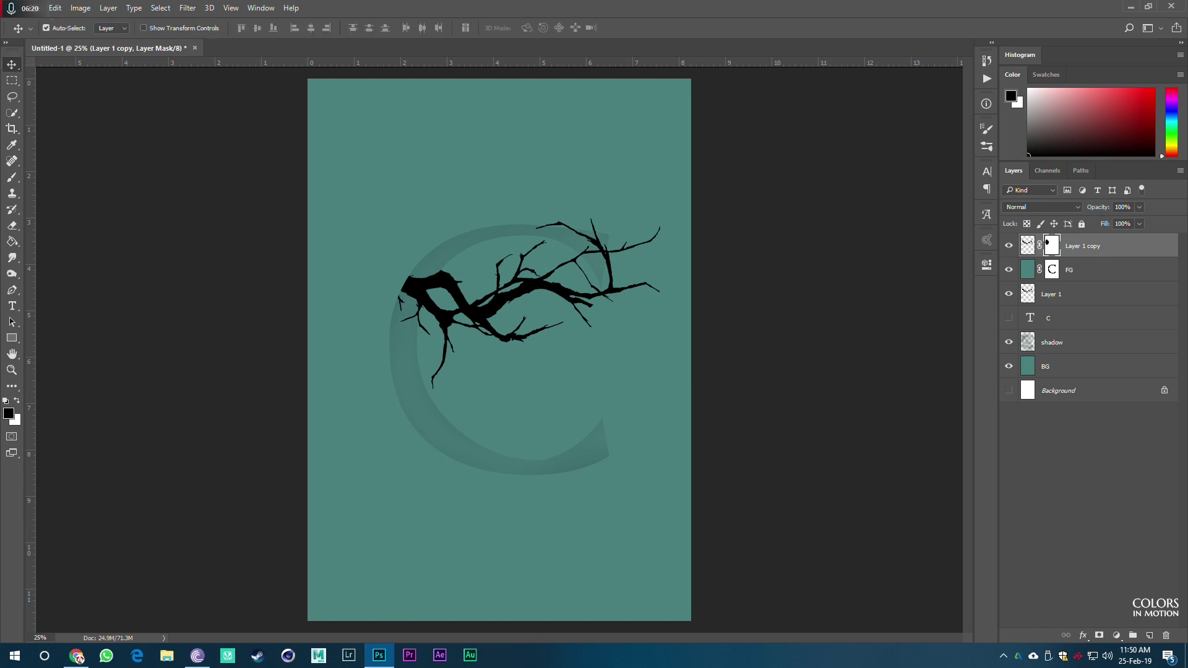
{"action": "left_click", "coordinate": [1076, 295]}
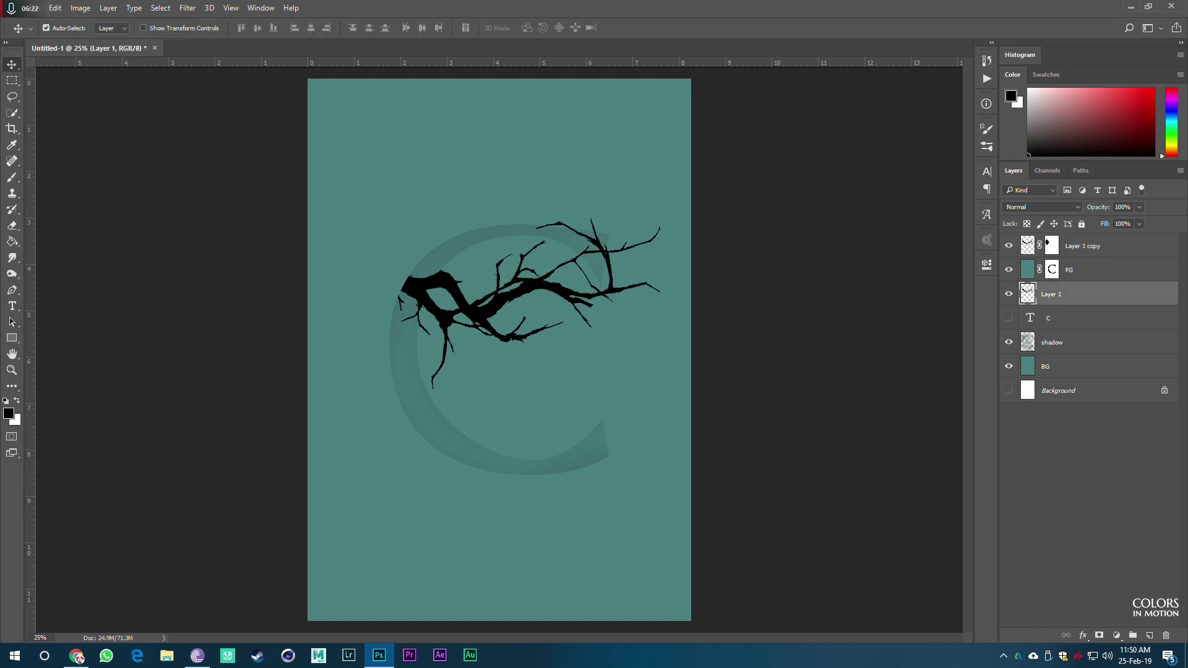
{"action": "double_click", "coordinate": [1076, 294]}
{"action": "left_click_drag", "start_coordinate": [723, 70], "coordinate": [720, 55]}
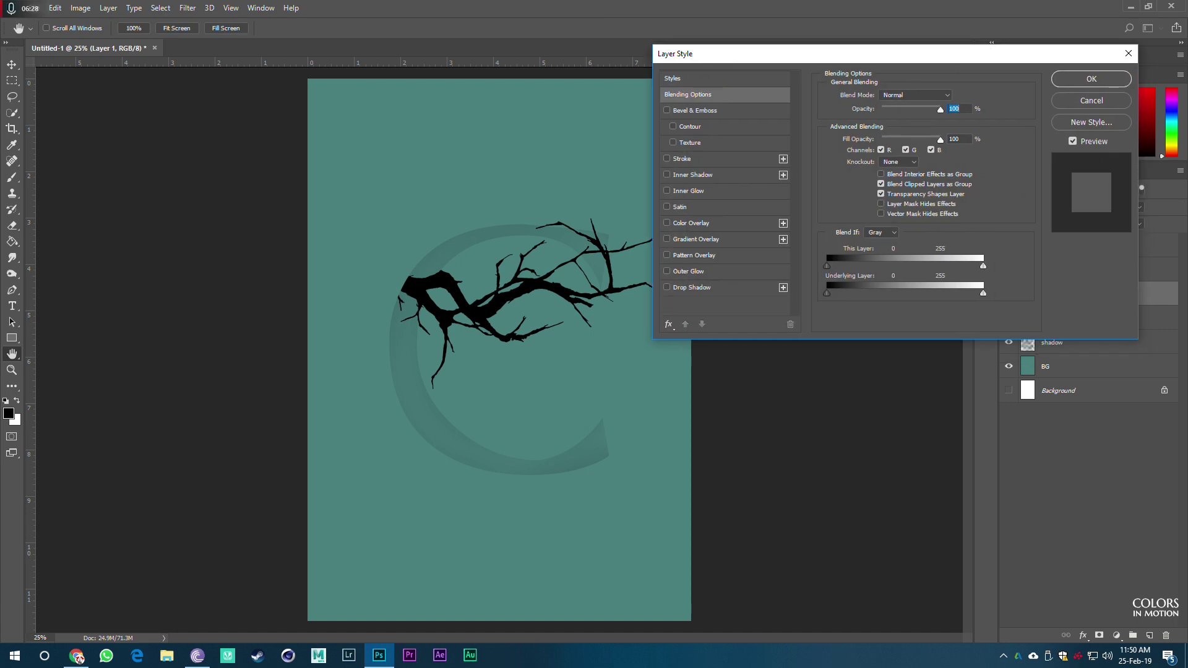
{"action": "left_click", "coordinate": [667, 287]}
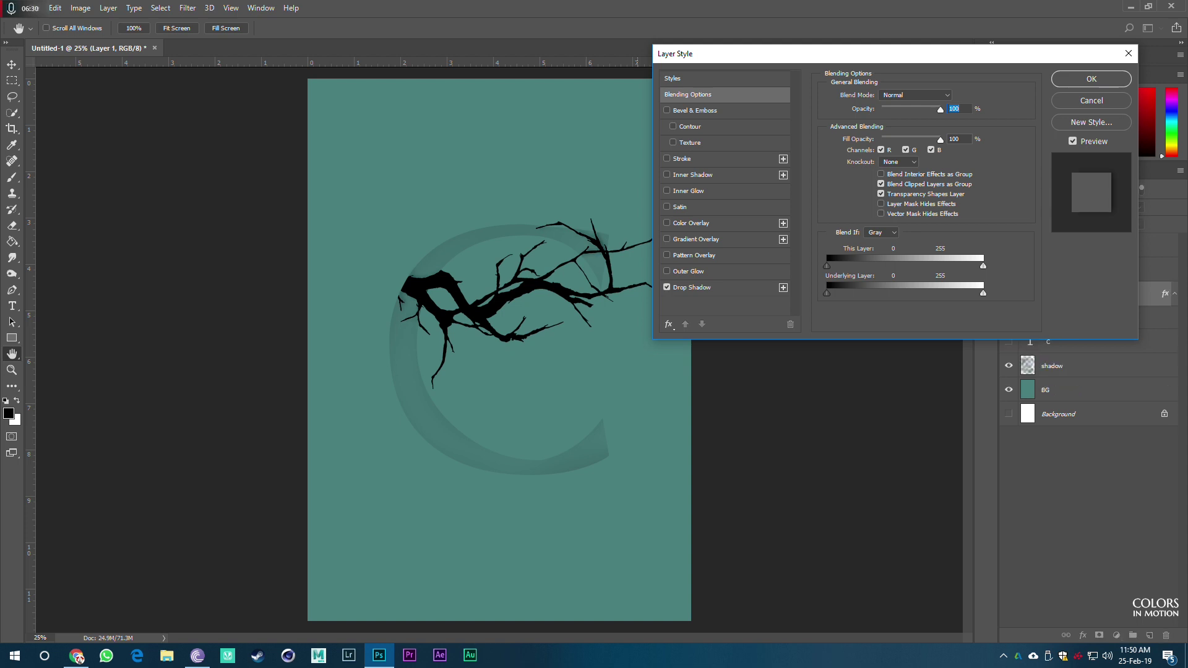
{"action": "left_click", "coordinate": [692, 287]}
{"action": "mouse_move", "coordinate": [877, 151]}
{"action": "left_mouse_down"}
{"action": "mouse_move", "coordinate": [887, 177]}
{"action": "mouse_move", "coordinate": [871, 164]}
{"action": "left_mouse_up"}
{"action": "left_click_drag", "start_coordinate": [902, 113], "coordinate": [929, 113]}
{"action": "mouse_move", "coordinate": [886, 150]}
{"action": "left_mouse_down"}
{"action": "mouse_move", "coordinate": [889, 177]}
{"action": "mouse_move", "coordinate": [871, 164]}
{"action": "mouse_move", "coordinate": [900, 151]}
{"action": "left_mouse_up"}
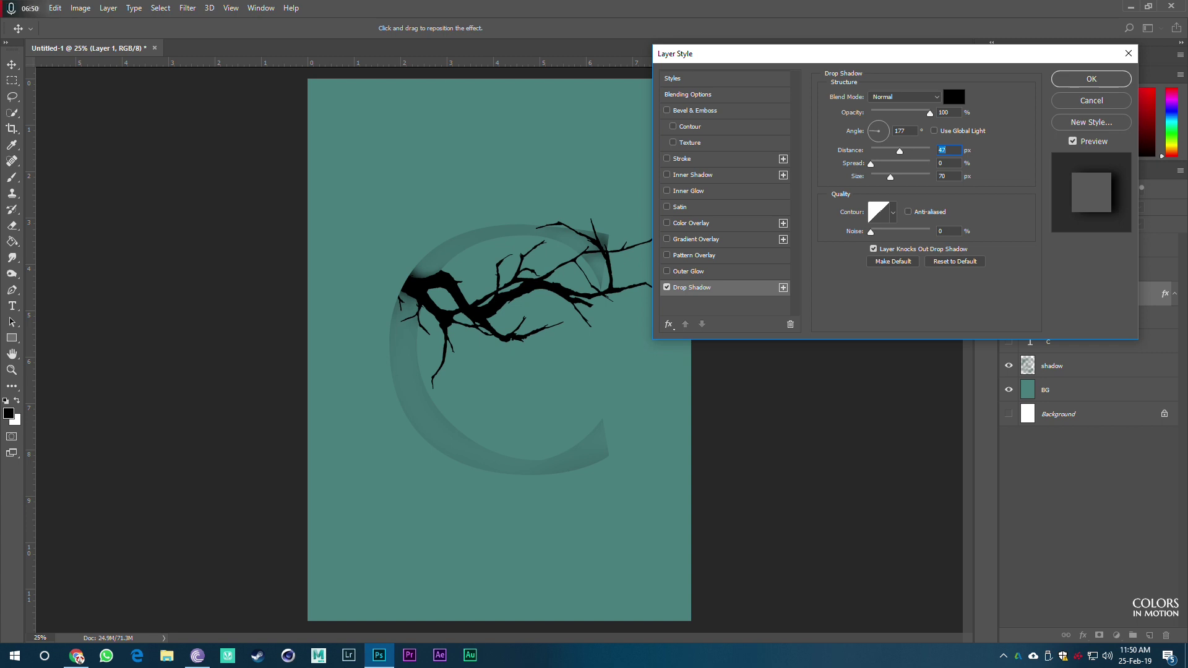
Step: Set the drop shadow color to #2e2e2e, apply the layer style, and inspect the branch shadow up close
{"action": "left_click", "coordinate": [954, 97]}
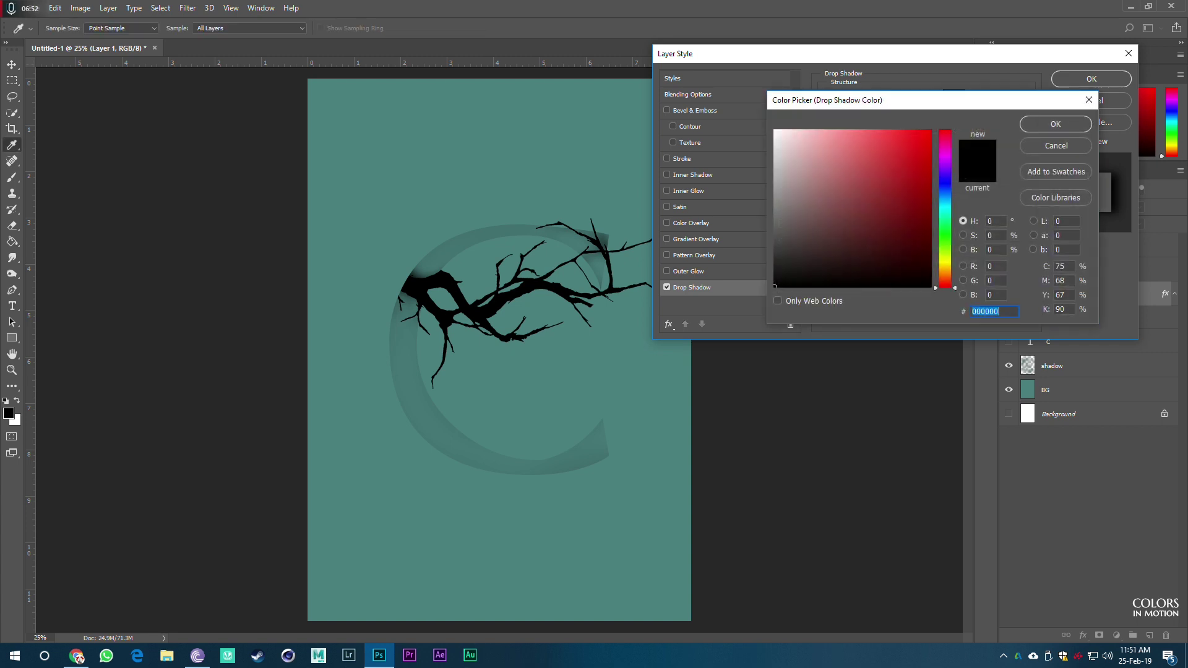
{"action": "type", "text": "525252"}
{"action": "key", "text": "BackSpace"}
{"action": "key", "text": "BackSpace"}
{"action": "key", "text": "BackSpace"}
{"action": "key", "text": "BackSpace"}
{"action": "key", "text": "BackSpace"}
{"action": "key", "text": "BackSpace"}
{"action": "type", "text": "1d1d"}
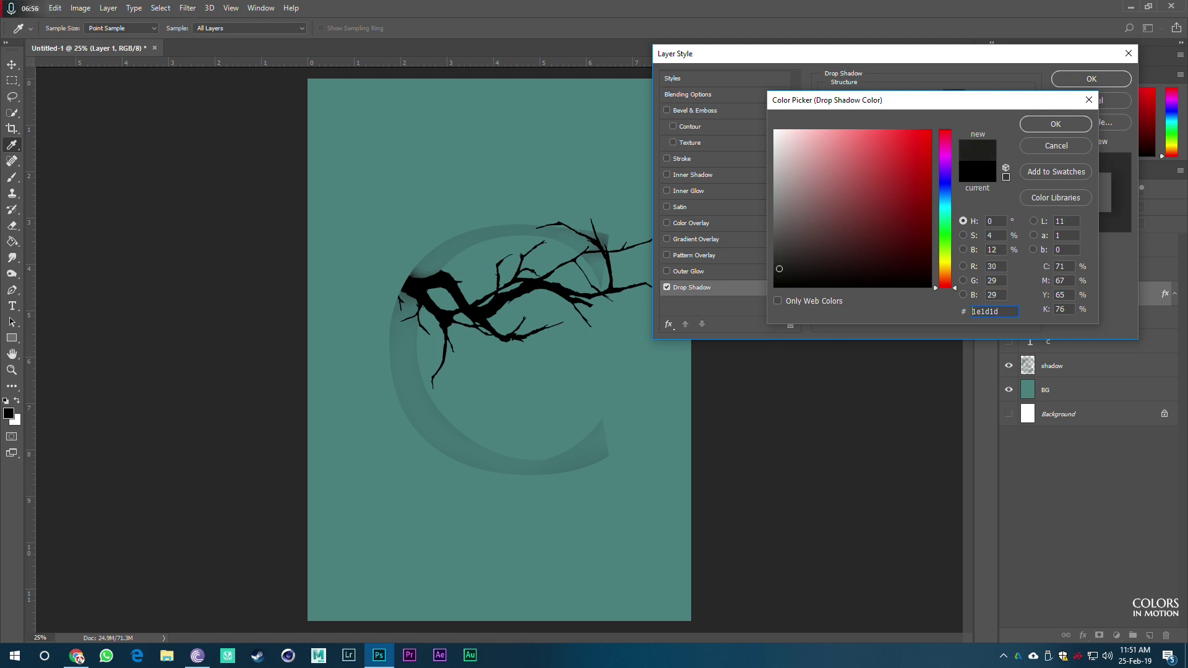
{"action": "type", "text": "1d2e2e2e"}
{"action": "key", "text": "Return"}
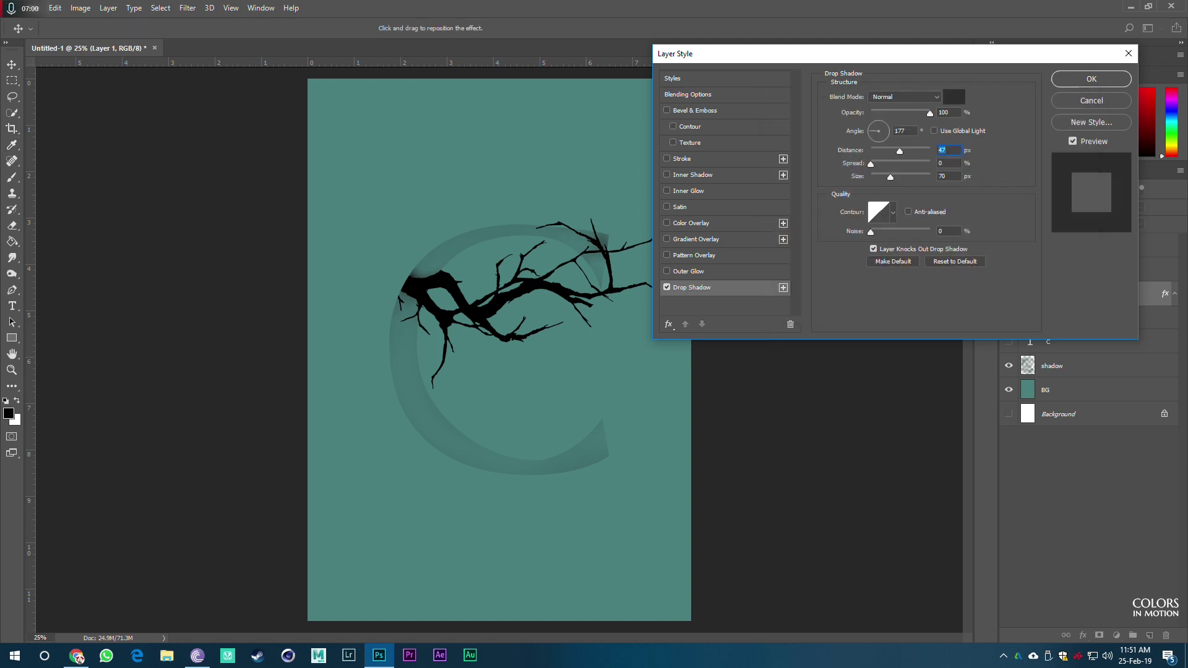
{"action": "key", "text": "Return"}
{"action": "key", "text": "z"}
{"action": "left_click_drag", "start_coordinate": [583, 271], "coordinate": [598, 289]}
{"action": "key", "text": "ctrl+0"}
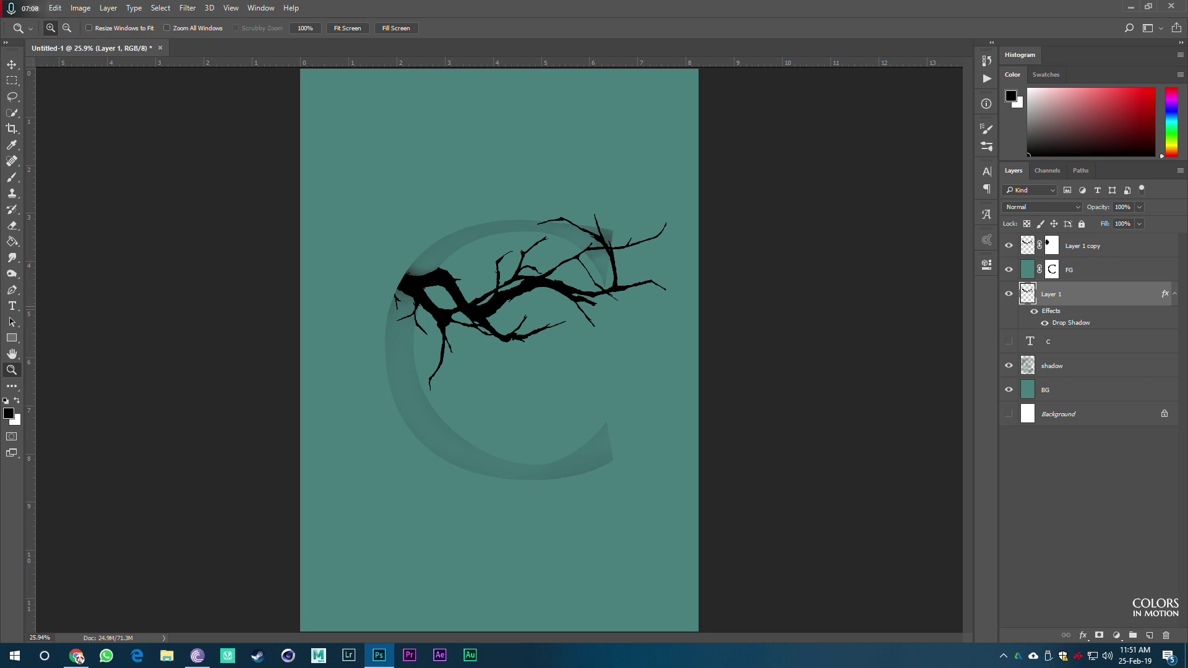
Step: Add a Drop Shadow to Layer 1 copy with 177° angle, 0% spread and 70 px size, lowering its opacity and adjusting the distance
{"action": "left_click", "coordinate": [1102, 246]}
{"action": "double_click", "coordinate": [1114, 246]}
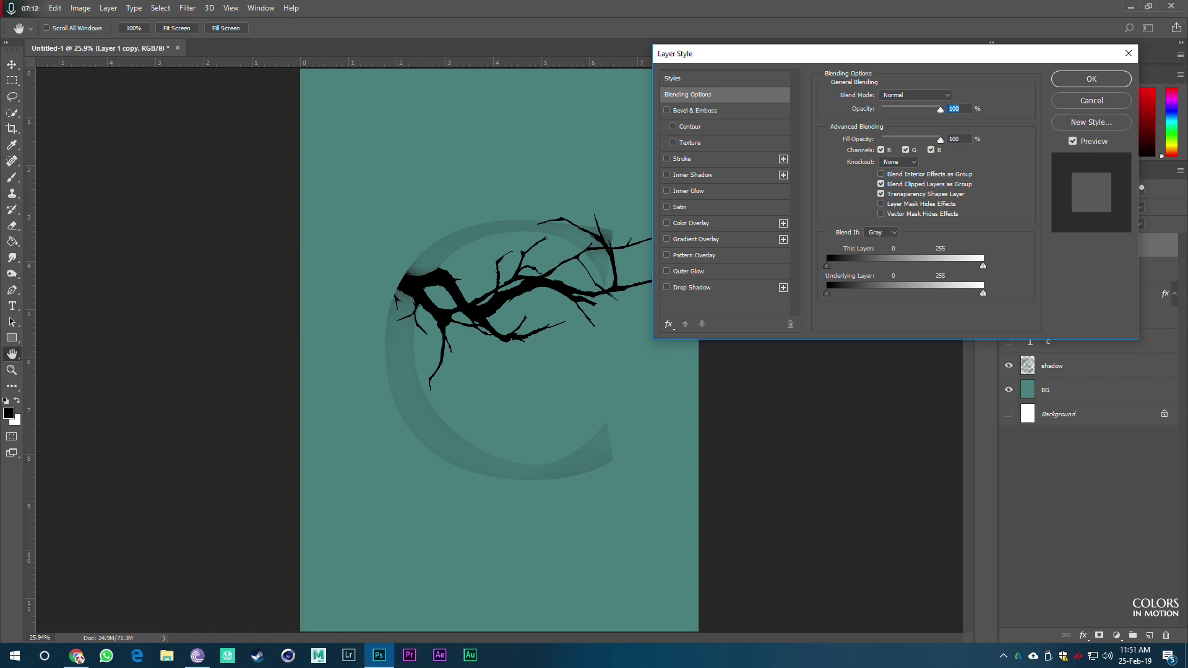
{"action": "left_click", "coordinate": [691, 288]}
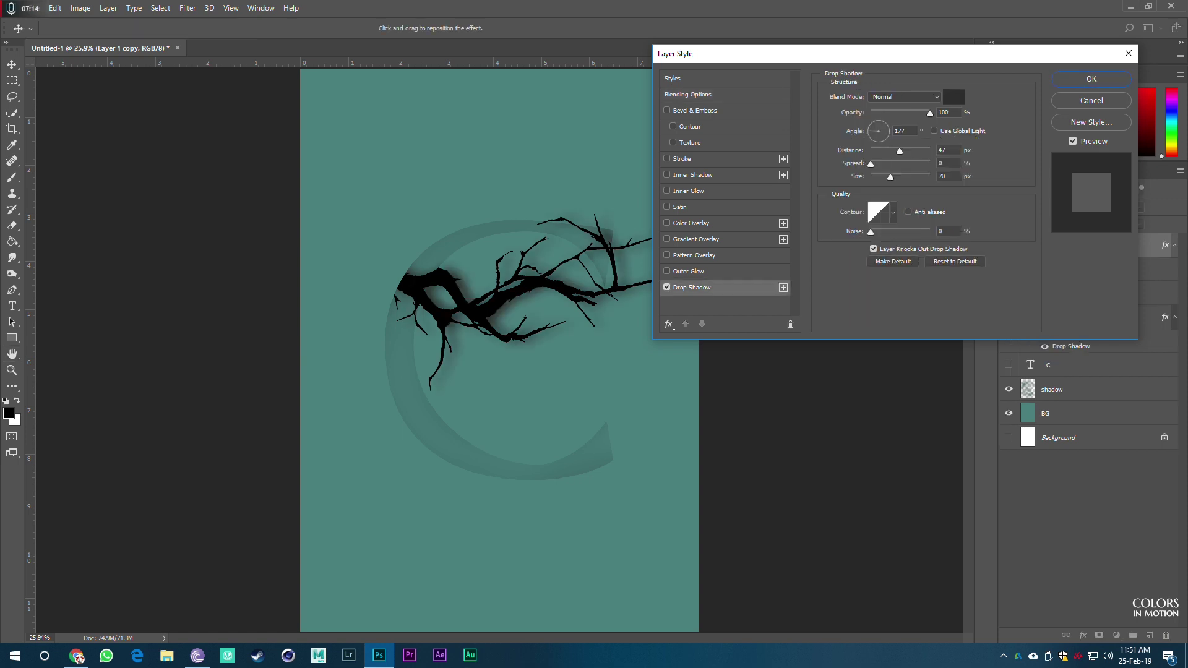
{"action": "left_click_drag", "start_coordinate": [930, 114], "coordinate": [896, 151]}
{"action": "key", "text": "Return"}
{"action": "key", "text": "z"}
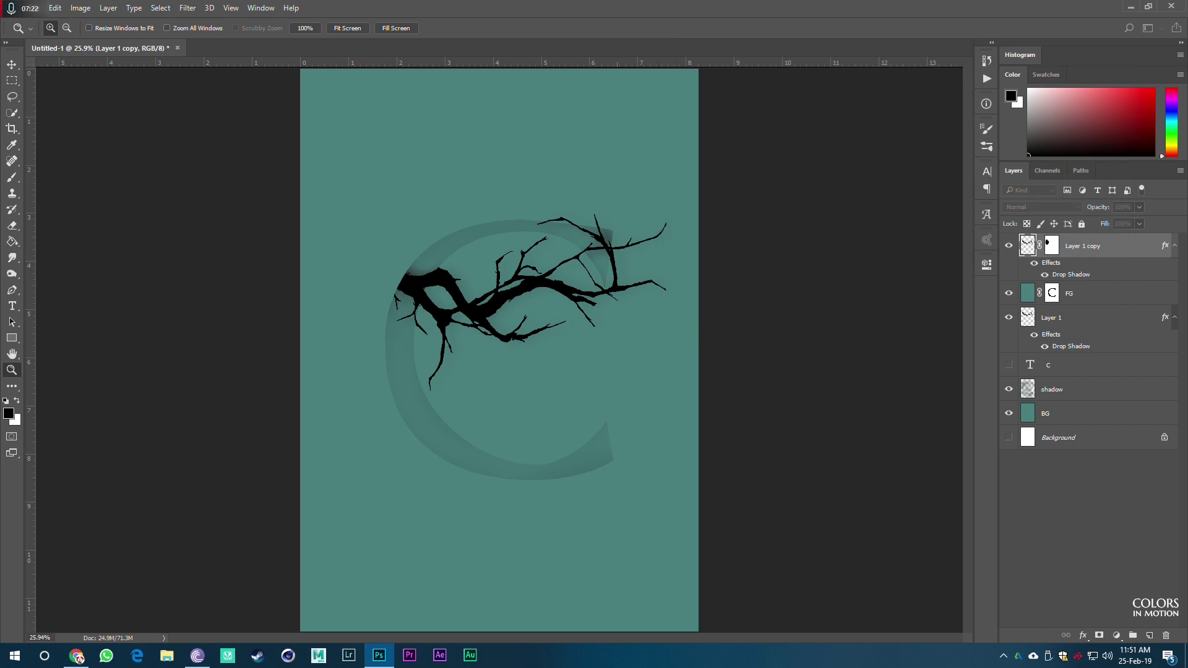
{"action": "left_click", "coordinate": [530, 268]}
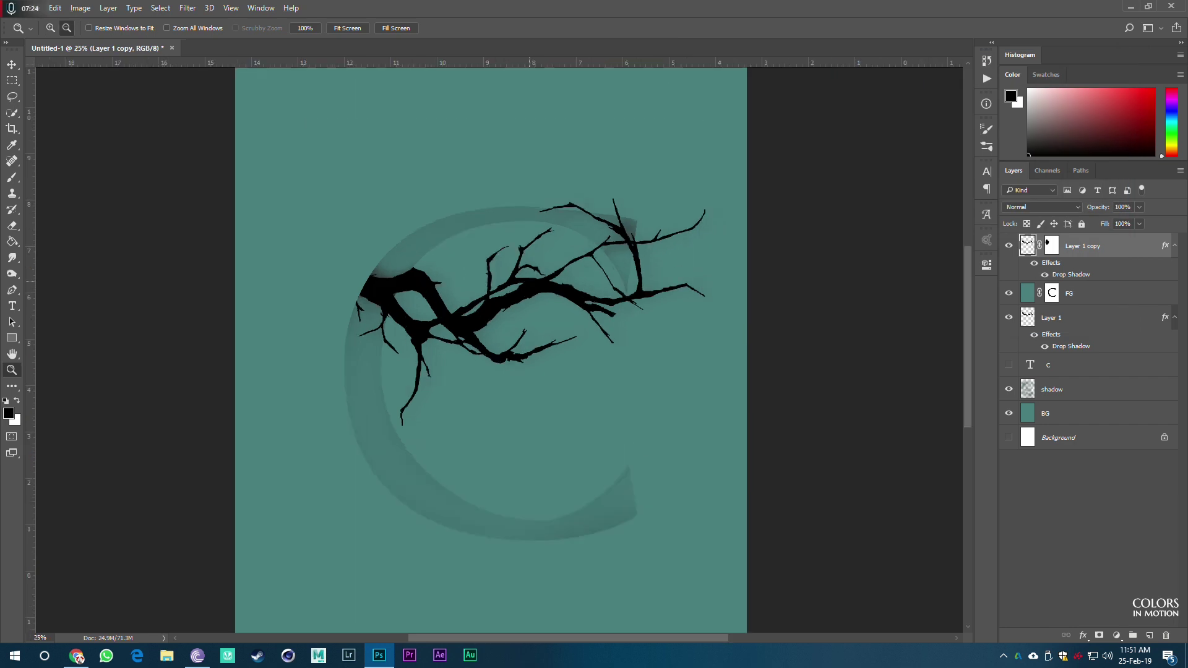
{"action": "left_click", "coordinate": [529, 269], "text": "alt"}
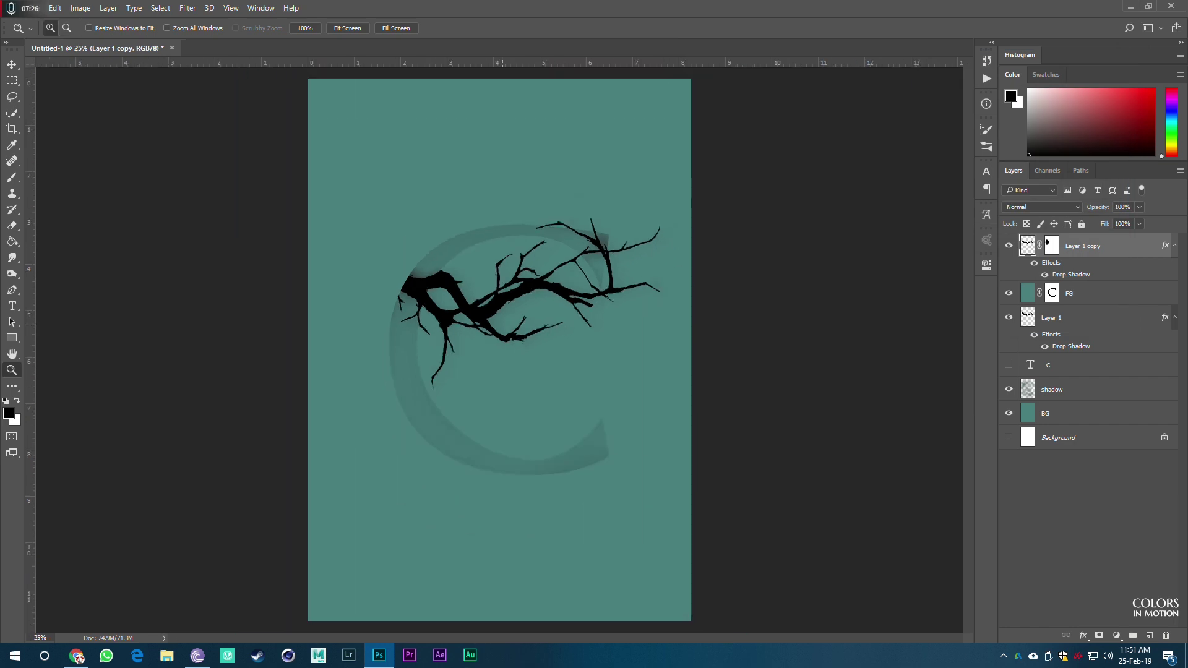
Step: Collapse the effects lists of Layer 1 copy and Layer 1, and check the whole poster
{"action": "left_click", "coordinate": [1174, 245]}
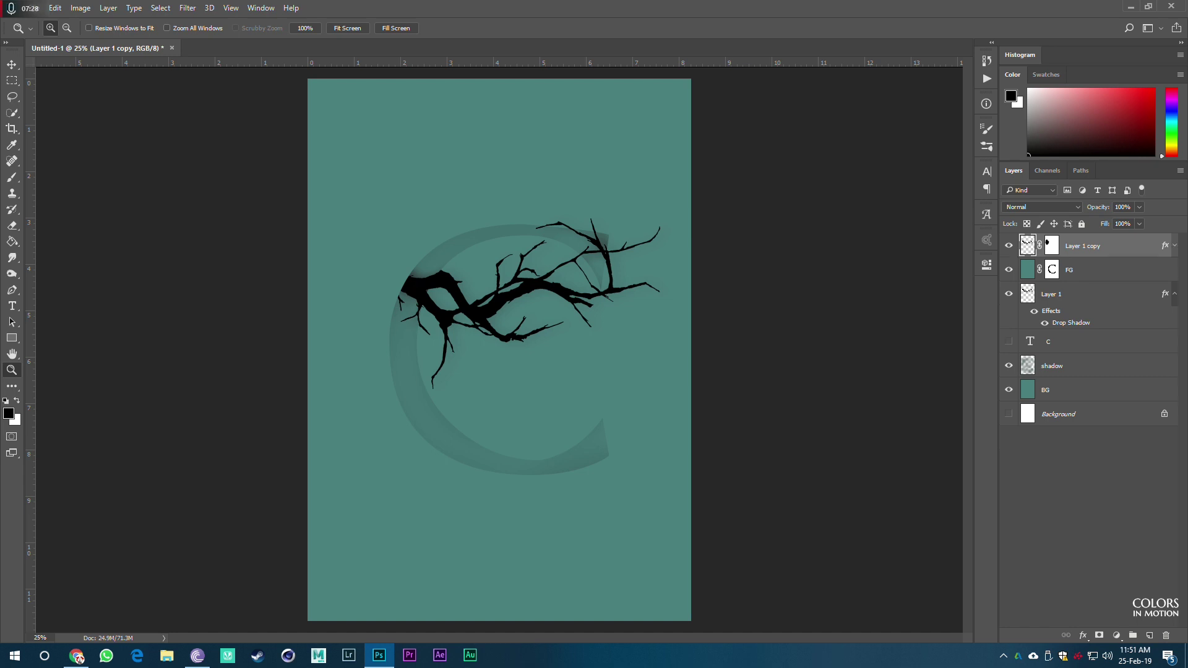
{"action": "left_click", "coordinate": [1174, 294]}
{"action": "left_click", "coordinate": [479, 321], "text": "alt"}
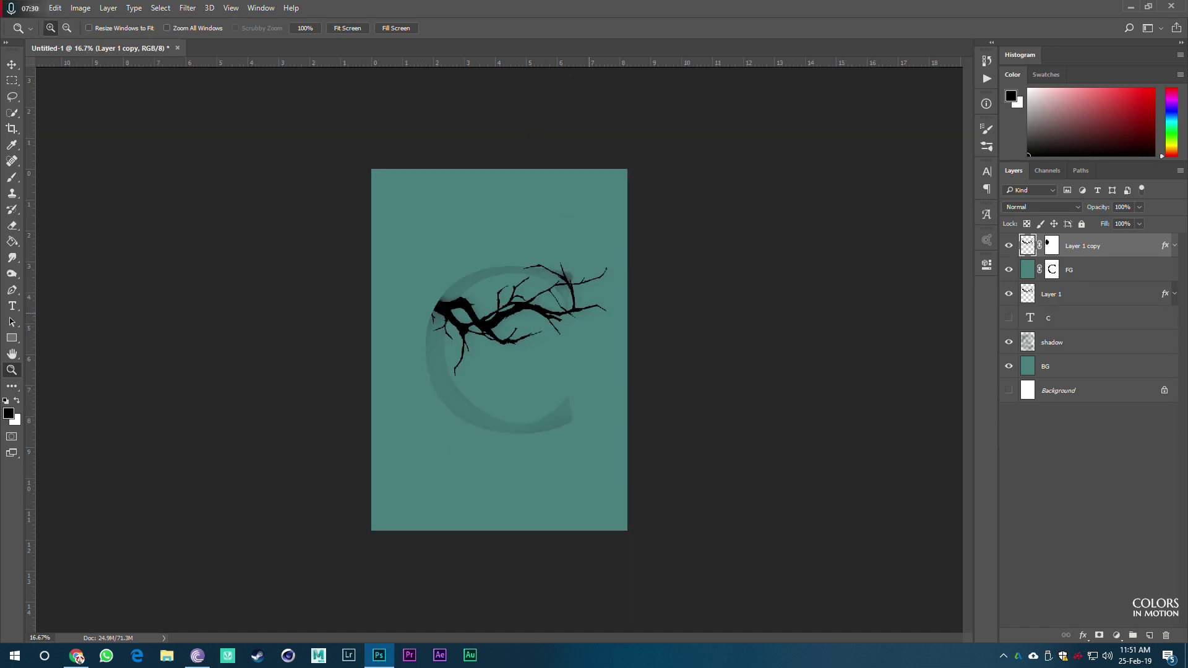
{"action": "left_click", "coordinate": [477, 321]}
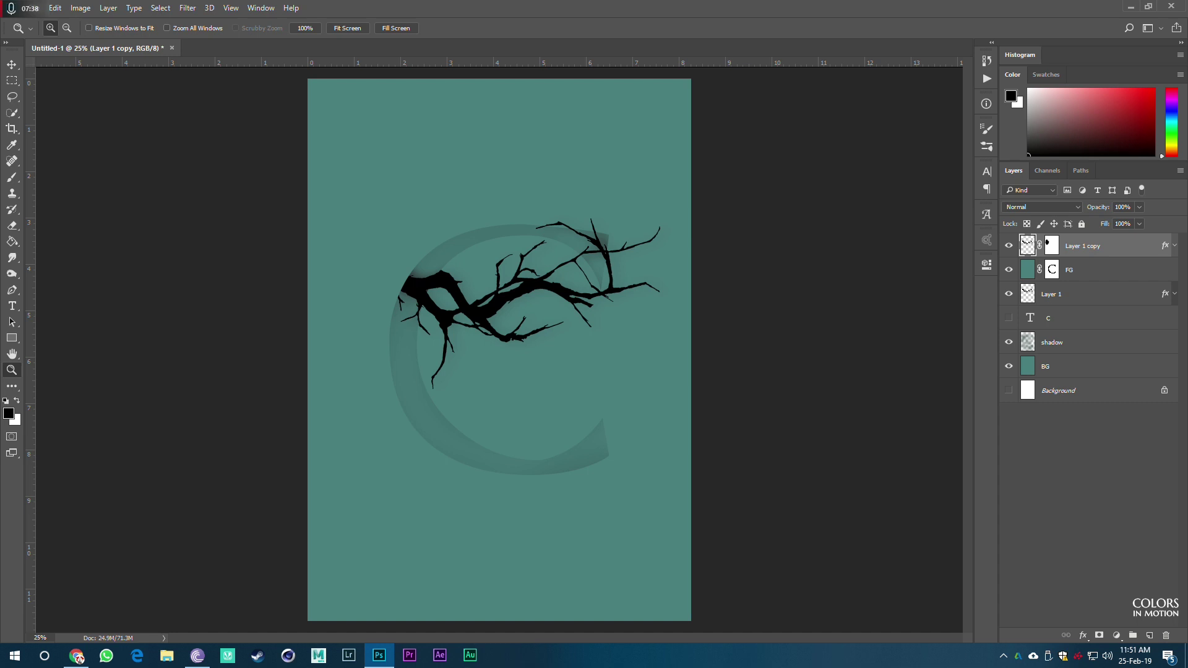
Step: On the shadow layer, enlarge the soft black brush to 880 px and try a stroke along the top of the C
{"action": "left_click", "coordinate": [1075, 343]}
{"action": "key", "text": "b"}
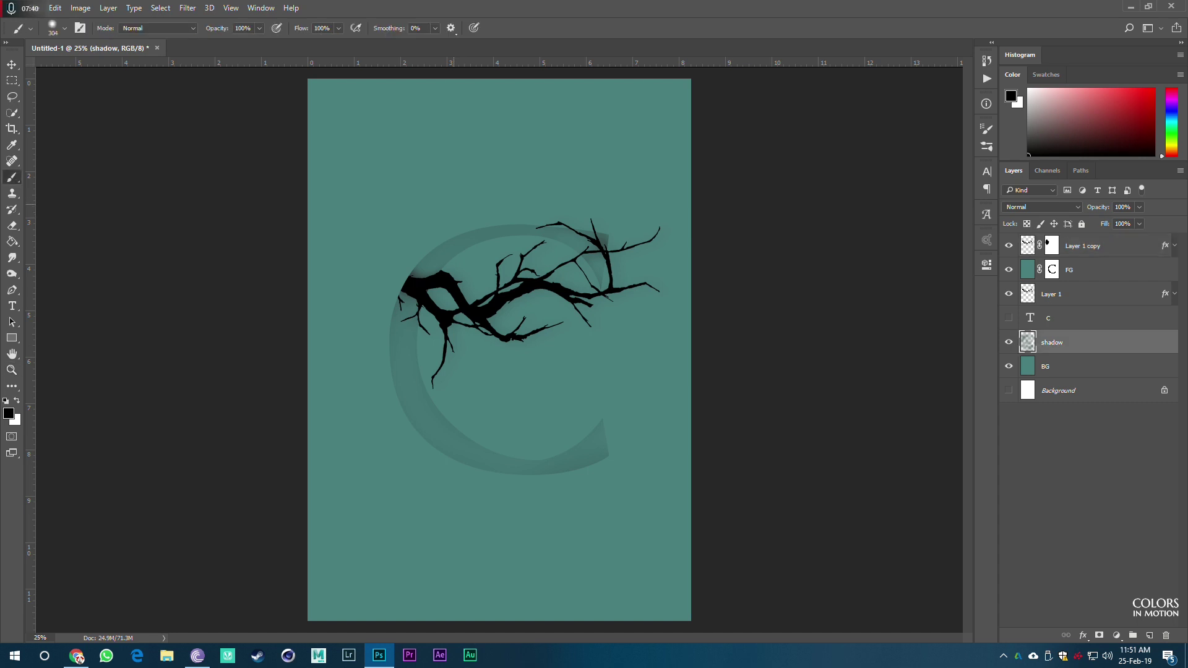
{"action": "left_click_drag", "start_coordinate": [383, 165], "coordinate": [403, 165]}
{"action": "left_click_drag", "start_coordinate": [303, 27], "coordinate": [299, 28]}
{"action": "mouse_move", "coordinate": [404, 149]}
{"action": "left_mouse_down"}
{"action": "mouse_move", "coordinate": [405, 138]}
{"action": "mouse_move", "coordinate": [414, 169]}
{"action": "mouse_move", "coordinate": [477, 151]}
{"action": "mouse_move", "coordinate": [629, 150]}
{"action": "left_mouse_up"}
{"action": "key", "text": "ctrl+z"}
Step: Paint black shading along the upper and lower-left outer edges of the C on the shadow layer, with 19% brush opacity and 16% flow
{"action": "key", "text": "1"}
{"action": "key", "text": "9"}
{"action": "key", "text": "shift+2"}
{"action": "key", "text": "shift+2"}
{"action": "mouse_move", "coordinate": [389, 178]}
{"action": "left_mouse_down"}
{"action": "mouse_move", "coordinate": [565, 148]}
{"action": "mouse_move", "coordinate": [634, 154]}
{"action": "mouse_move", "coordinate": [589, 155]}
{"action": "left_mouse_up"}
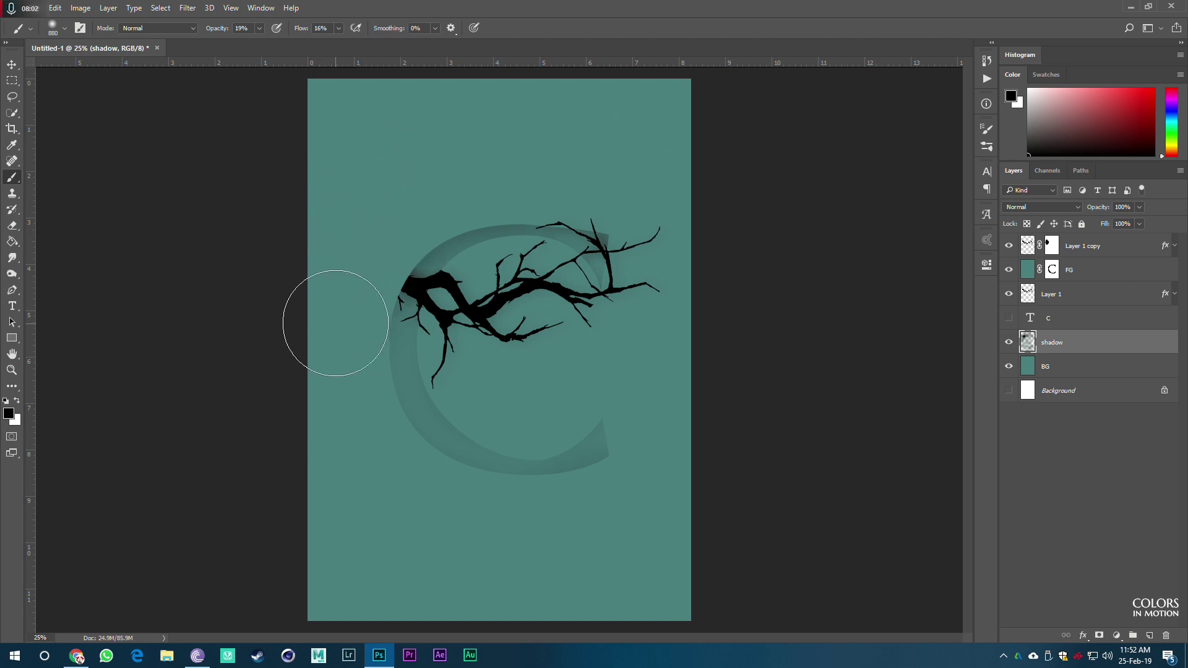
{"action": "mouse_move", "coordinate": [345, 440]}
{"action": "left_mouse_down"}
{"action": "mouse_move", "coordinate": [377, 484]}
{"action": "mouse_move", "coordinate": [490, 535]}
{"action": "mouse_move", "coordinate": [435, 524]}
{"action": "mouse_move", "coordinate": [457, 538]}
{"action": "mouse_move", "coordinate": [569, 543]}
{"action": "mouse_move", "coordinate": [625, 525]}
{"action": "left_mouse_up"}
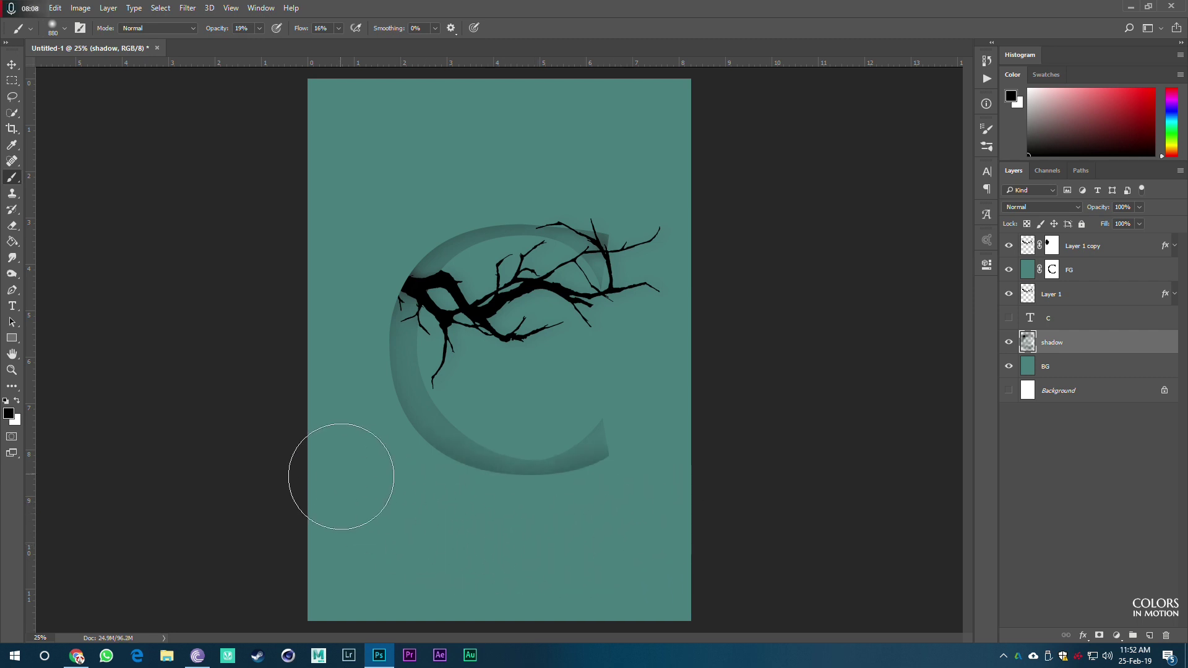